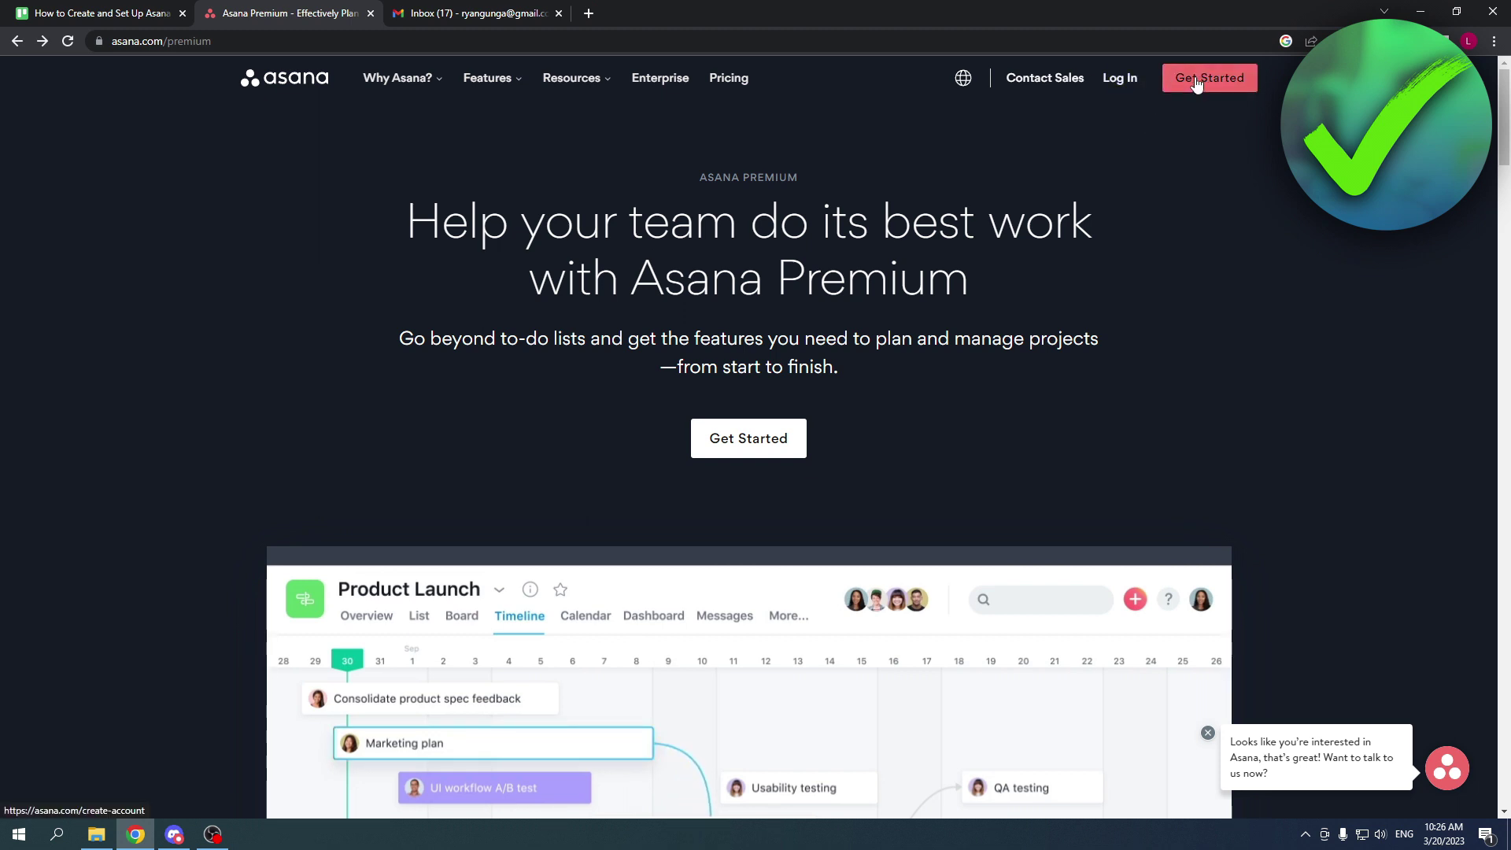
# Submit a Gmail address to sign up for Asana and head to the Gmail inbox to verify it
pyautogui.click(1226, 80)
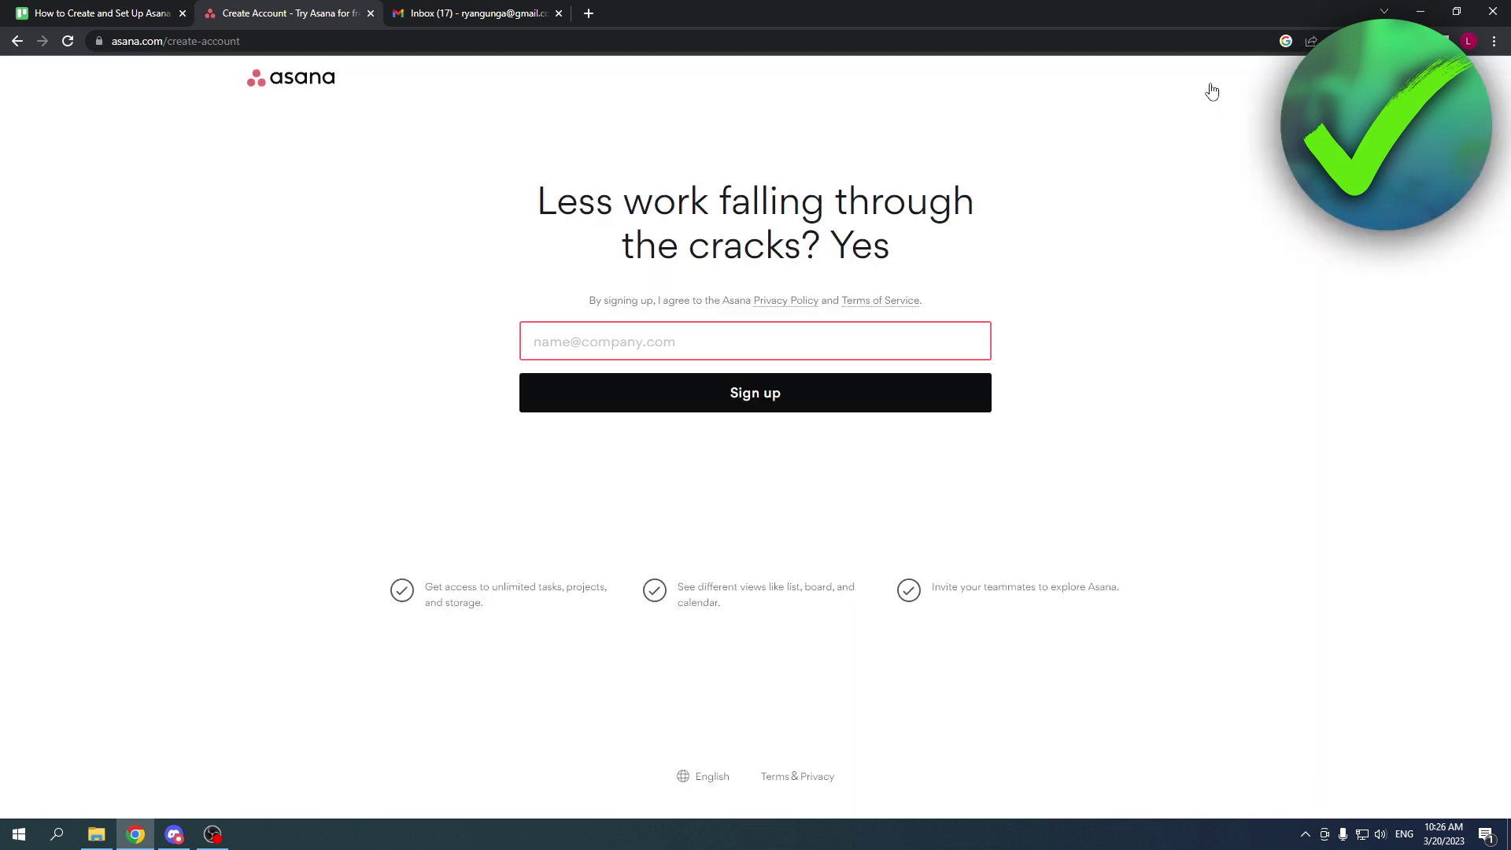
pyautogui.click(807, 399)
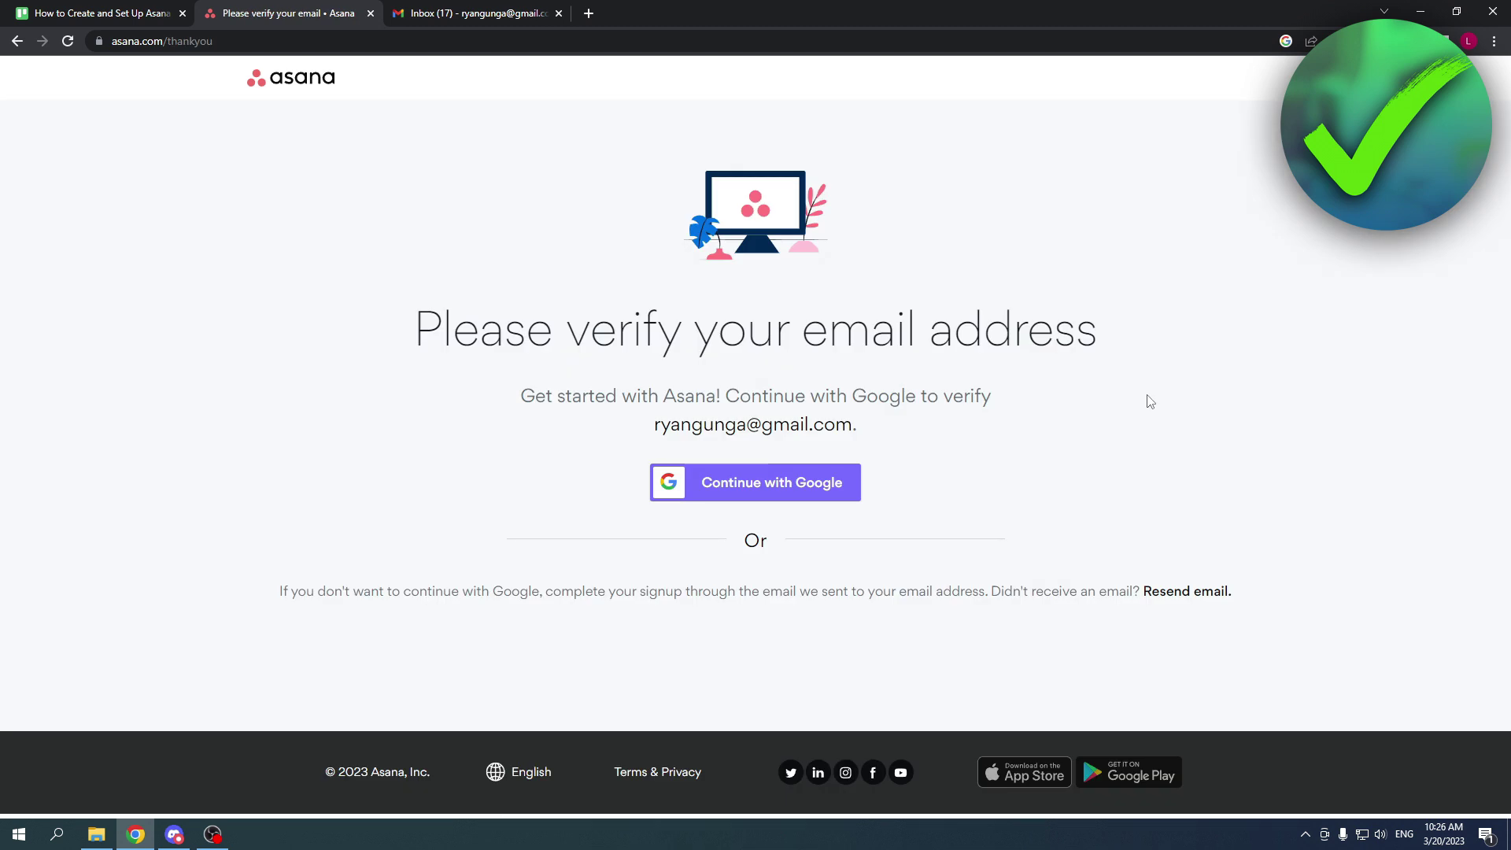
pyautogui.moveTo(415, 339); pyautogui.dragTo(1123, 332)
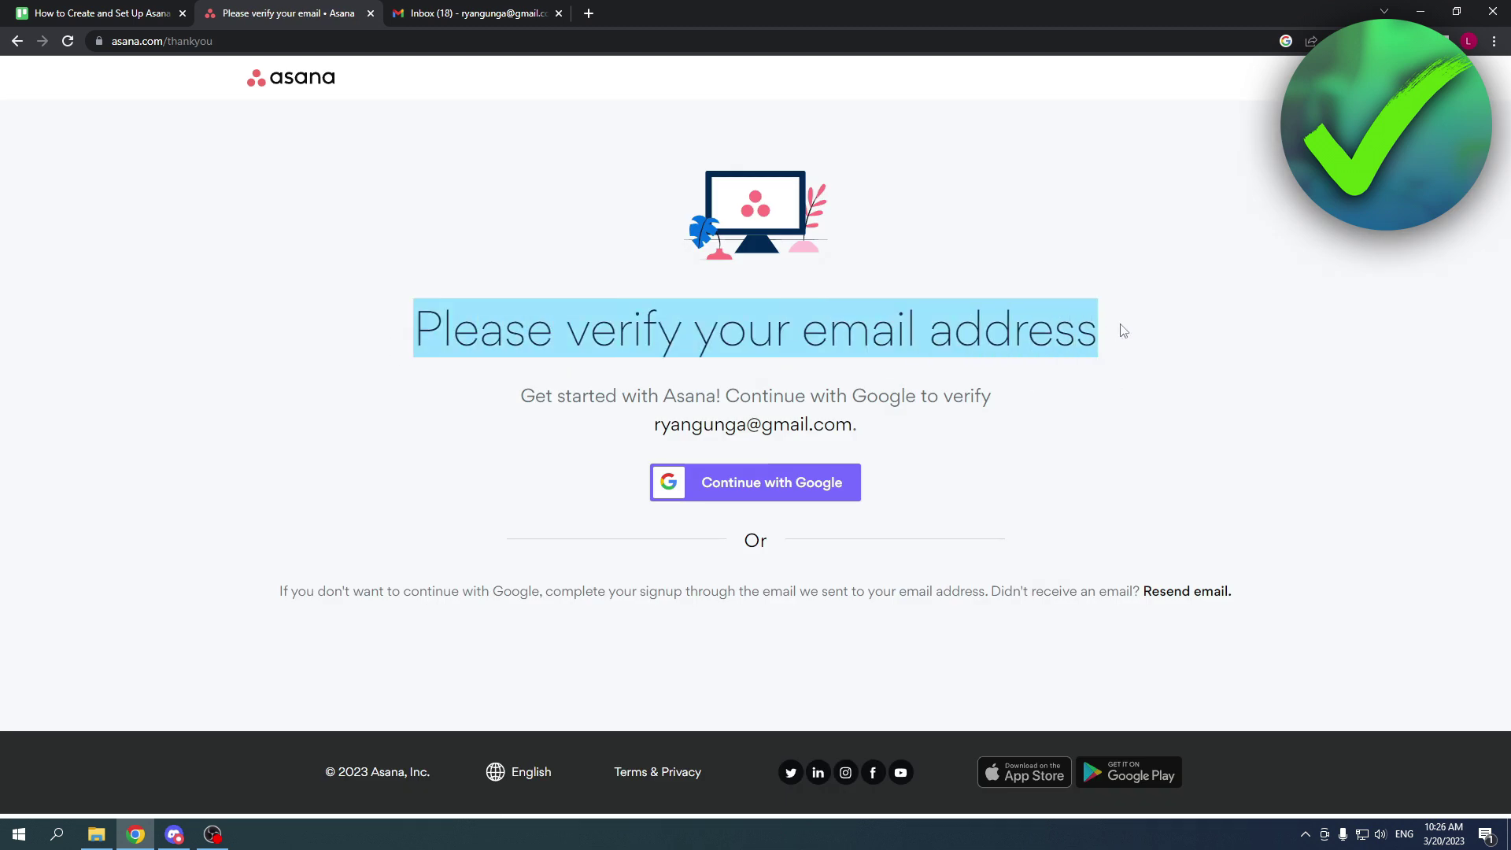
pyautogui.click(505, 12)
# Follow the 'Complete your Asana sign up' email to the Welcome to Asana setup form
pyautogui.click(574, 205)
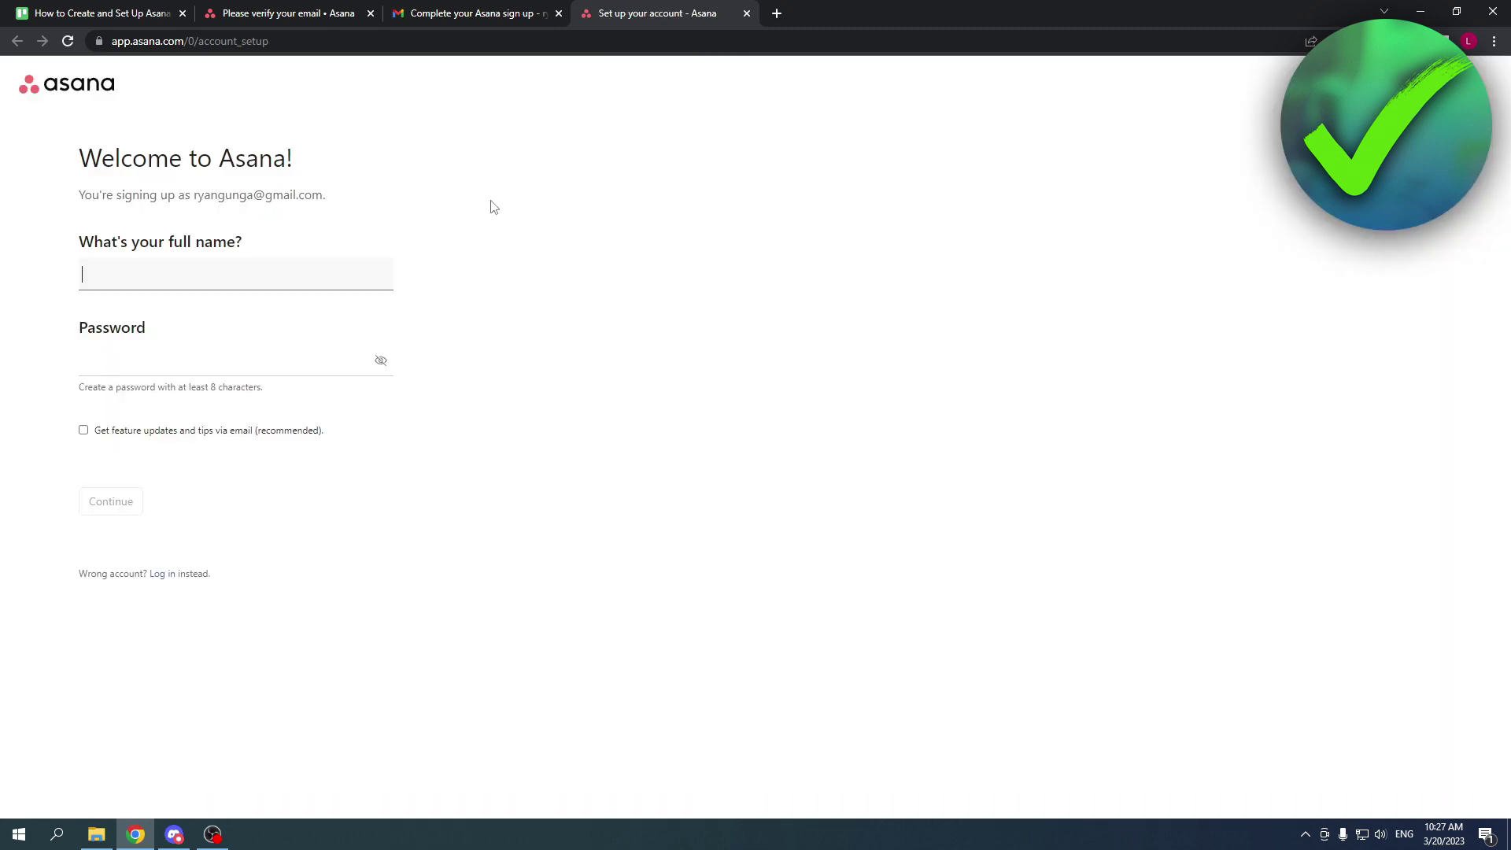
# Submit the full name and password to continue account setup
pyautogui.moveTo(78, 245); pyautogui.dragTo(333, 247)
pyautogui.moveTo(62, 350); pyautogui.dragTo(248, 347)
pyautogui.click(248, 344)
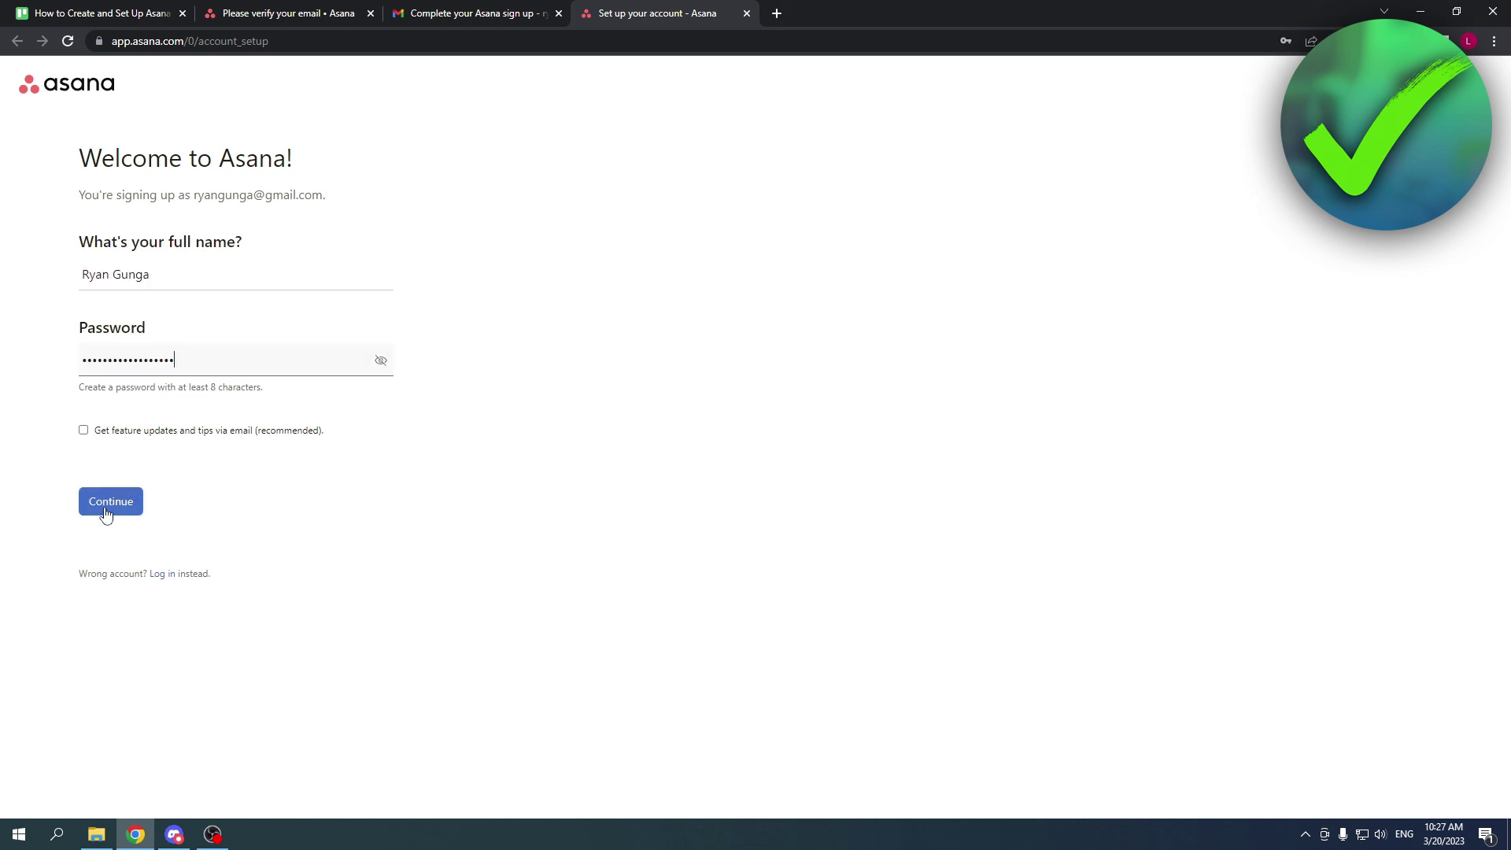
pyautogui.click(129, 511)
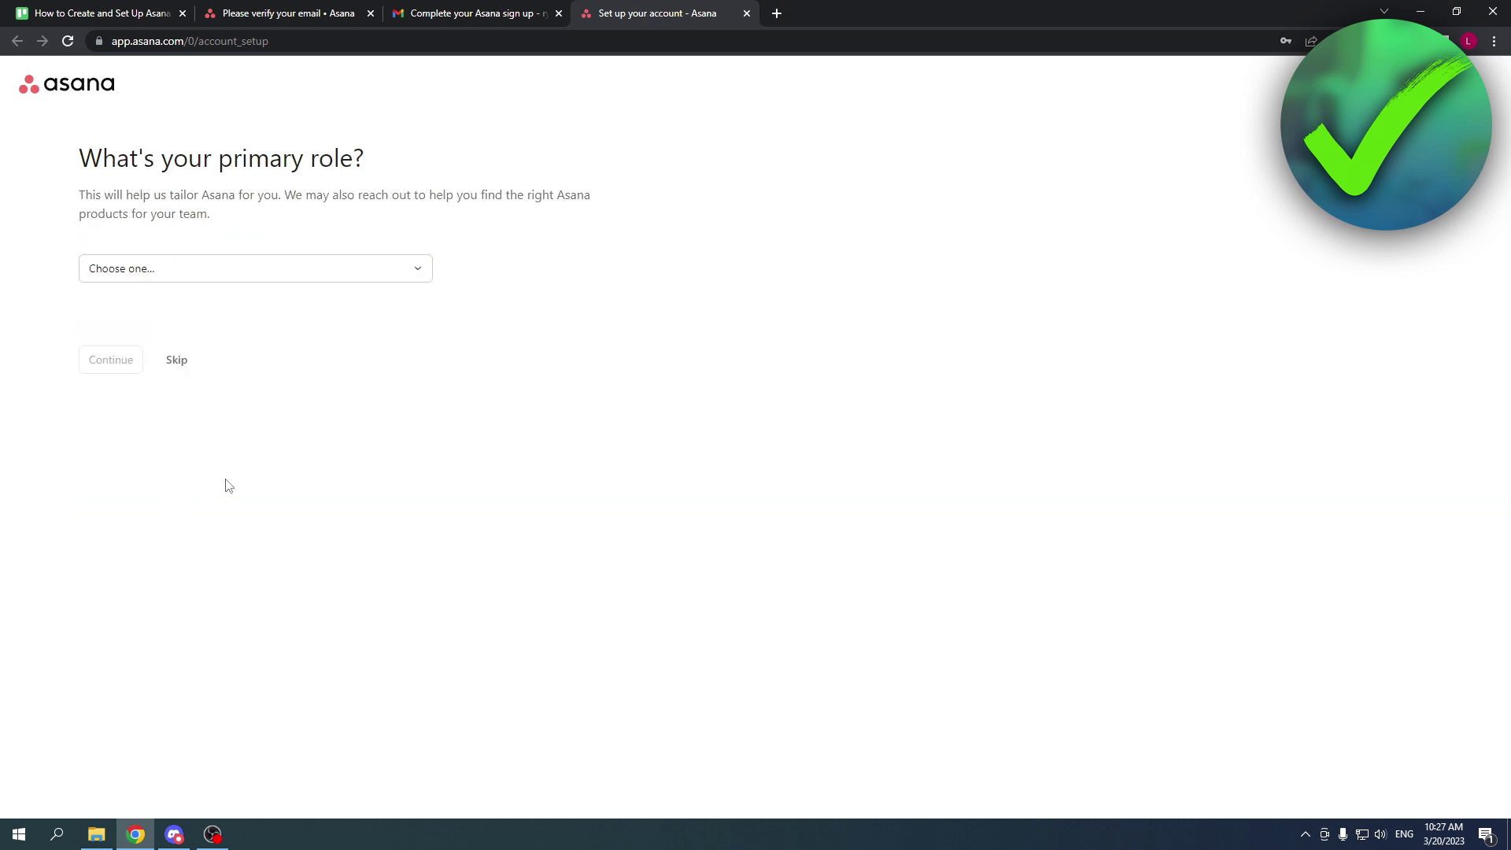
# Set the primary role to Other and continue to the next question
pyautogui.moveTo(93, 185); pyautogui.dragTo(378, 152)
pyautogui.click(271, 264)
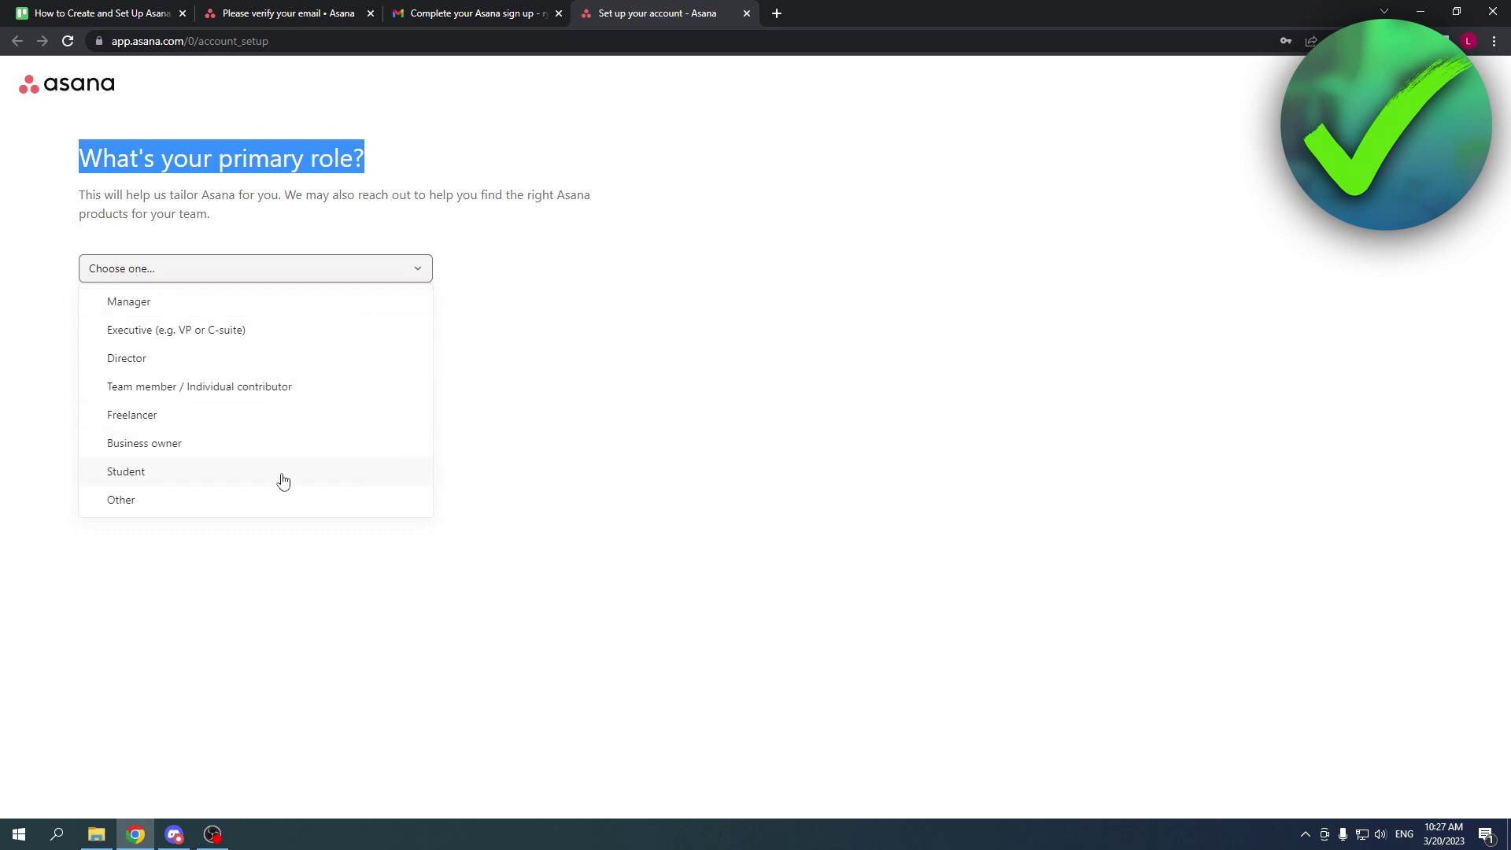
pyautogui.click(200, 501)
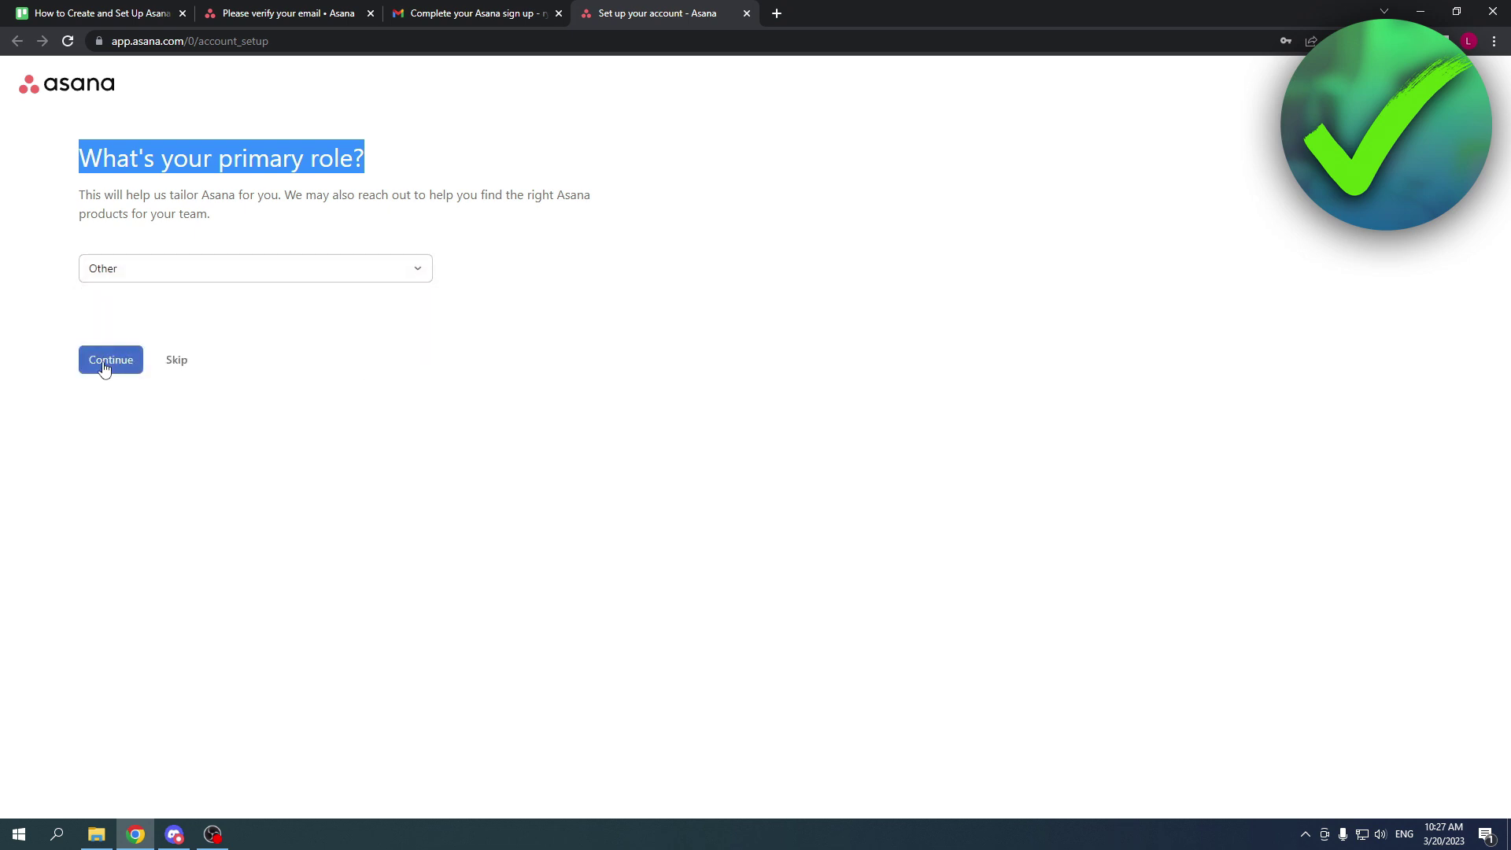
pyautogui.click(105, 369)
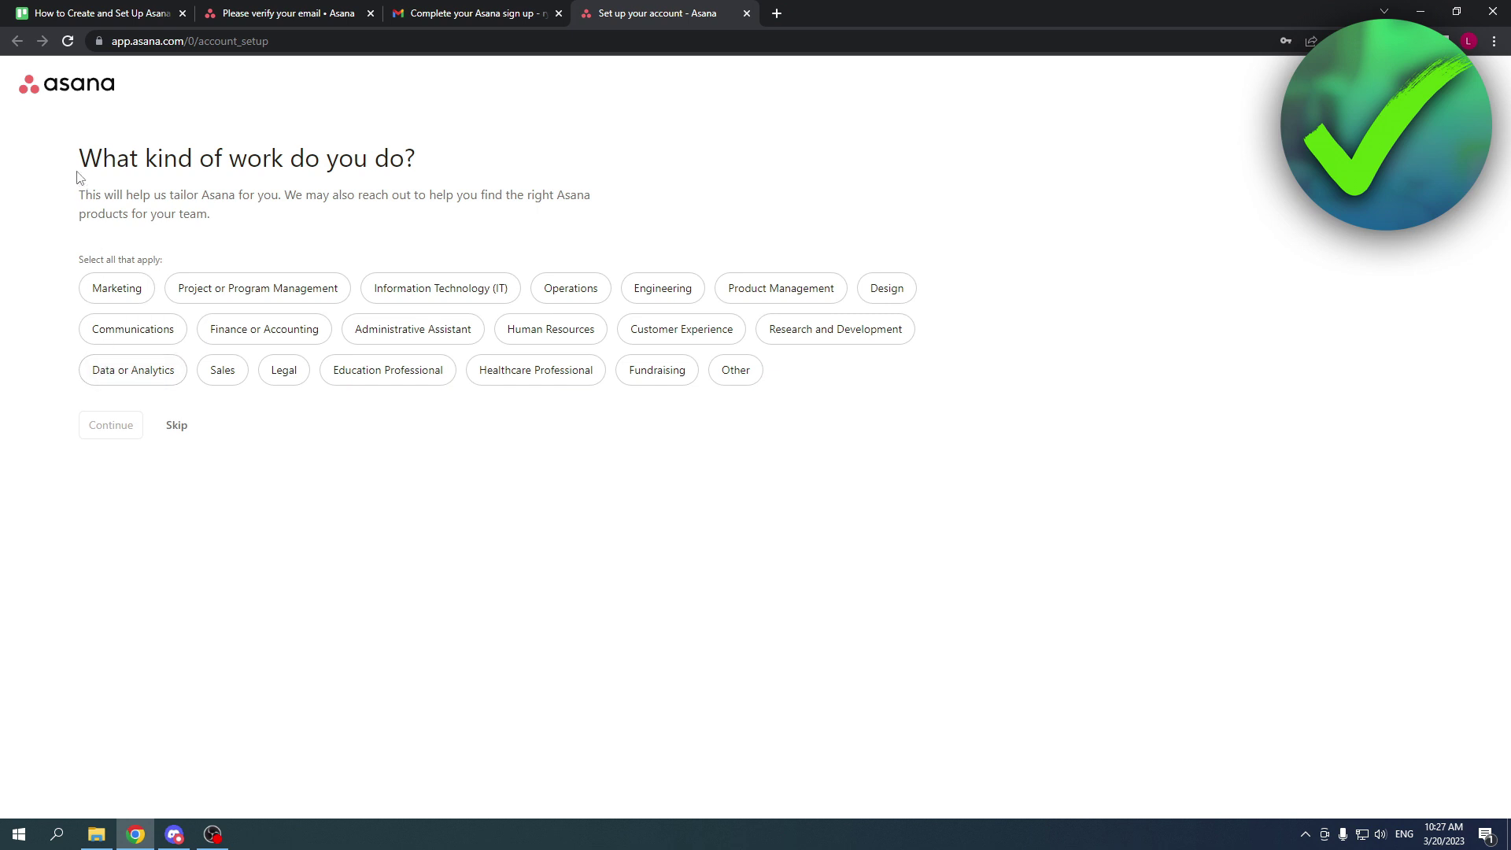
# Mark Other as the kind of work and continue
pyautogui.moveTo(80, 172); pyautogui.dragTo(461, 144)
pyautogui.click(496, 176)
pyautogui.click(728, 374)
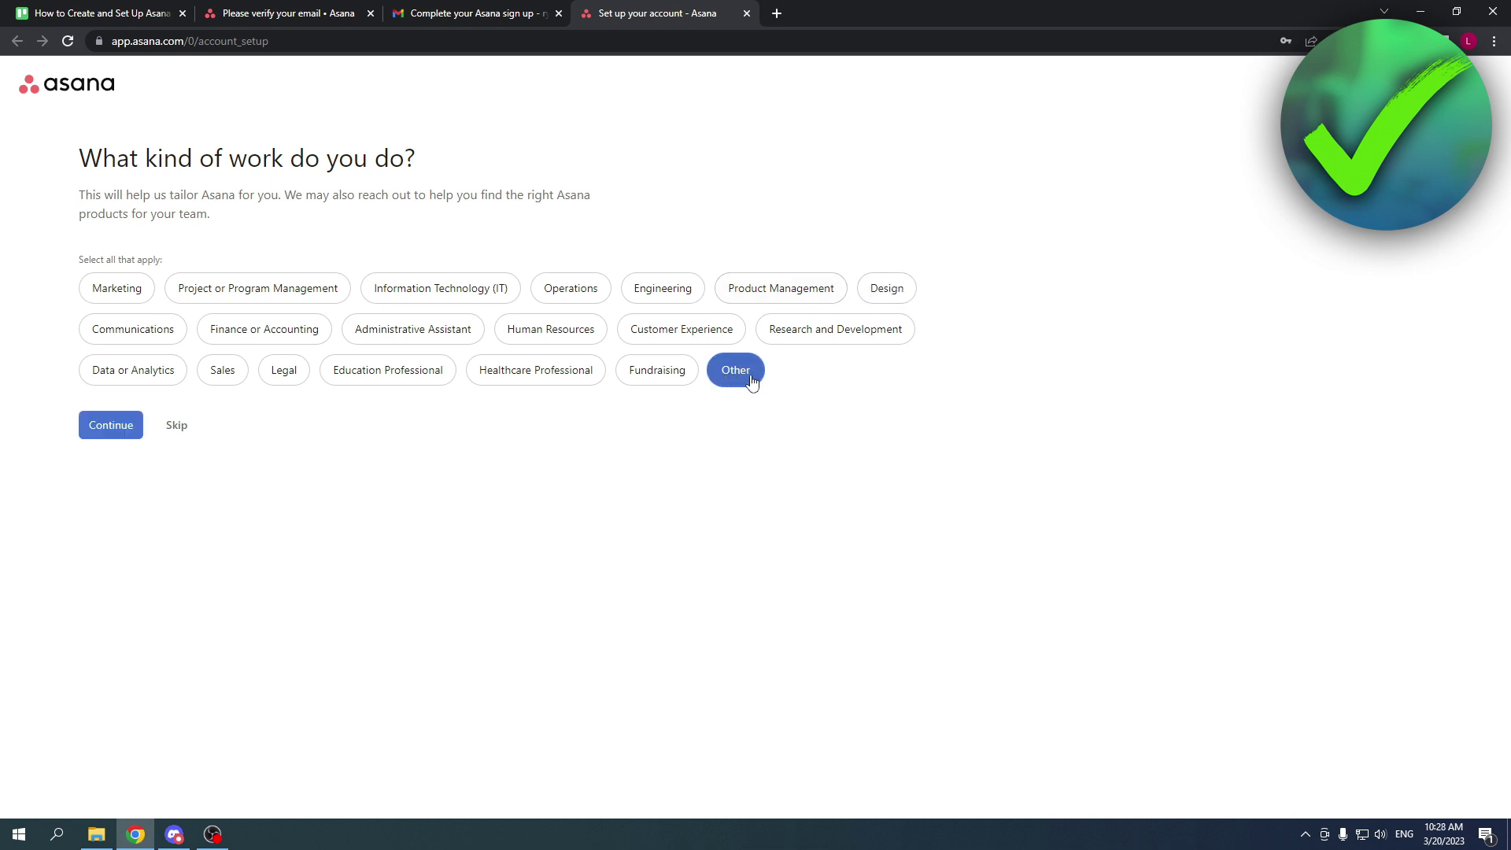
pyautogui.click(111, 427)
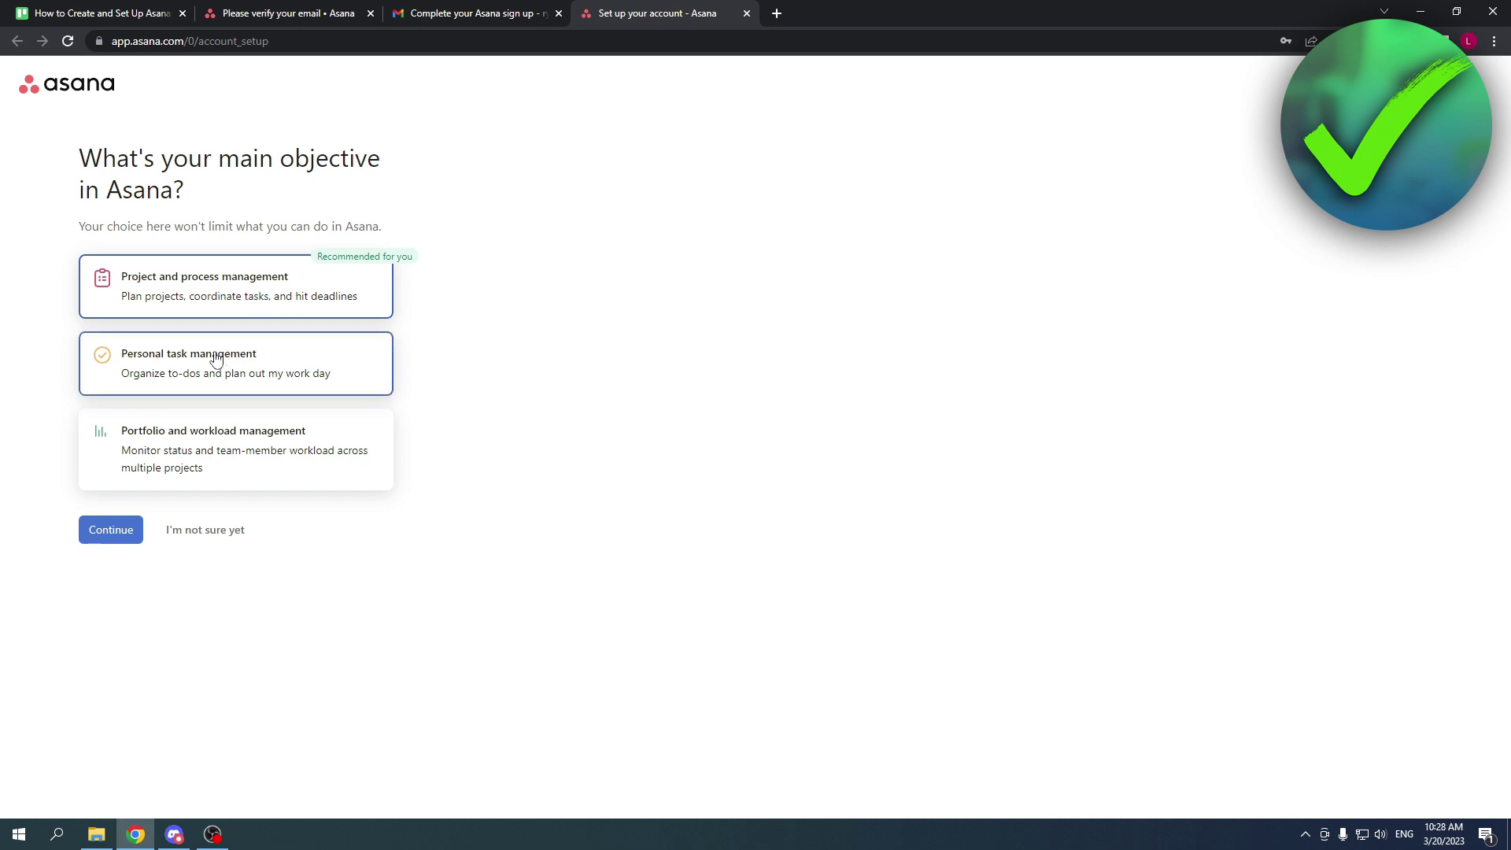
# Choose project and process management as the main objective and begin project setup
pyautogui.click(215, 302)
pyautogui.click(245, 376)
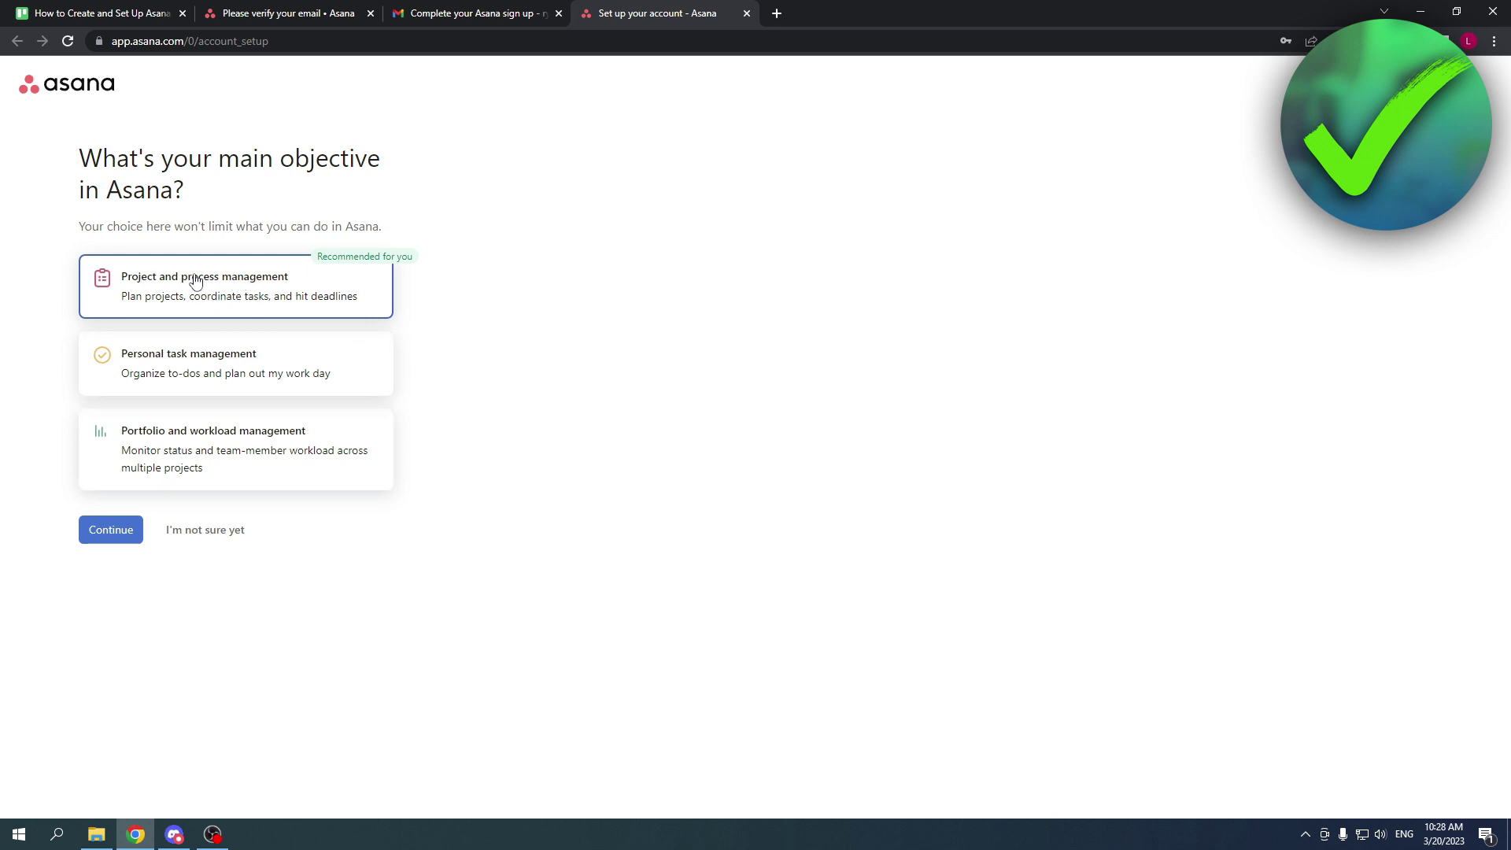
pyautogui.click(110, 530)
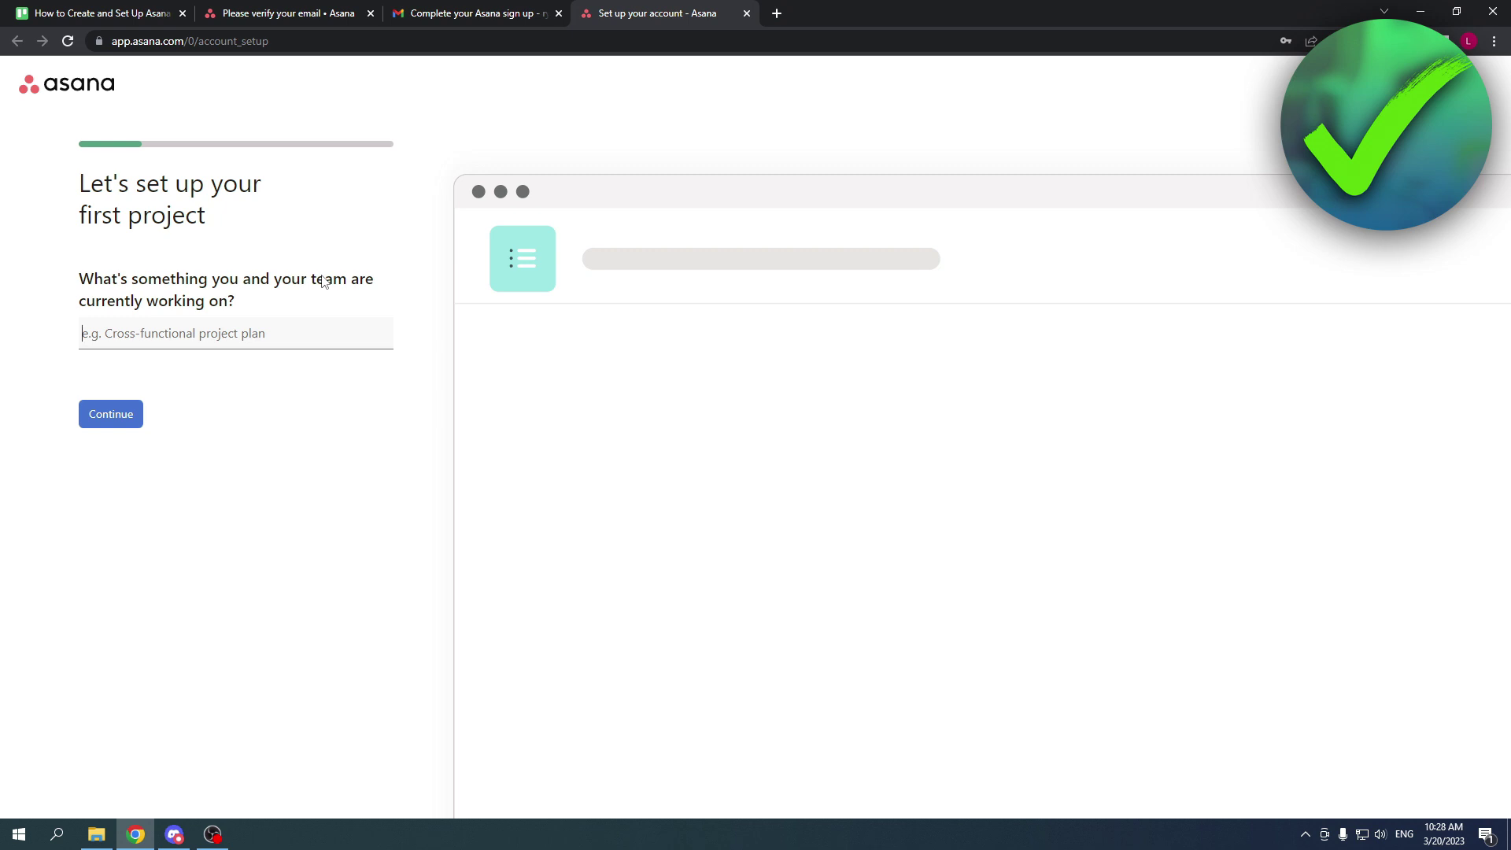
pyautogui.write('YouTube Videos')
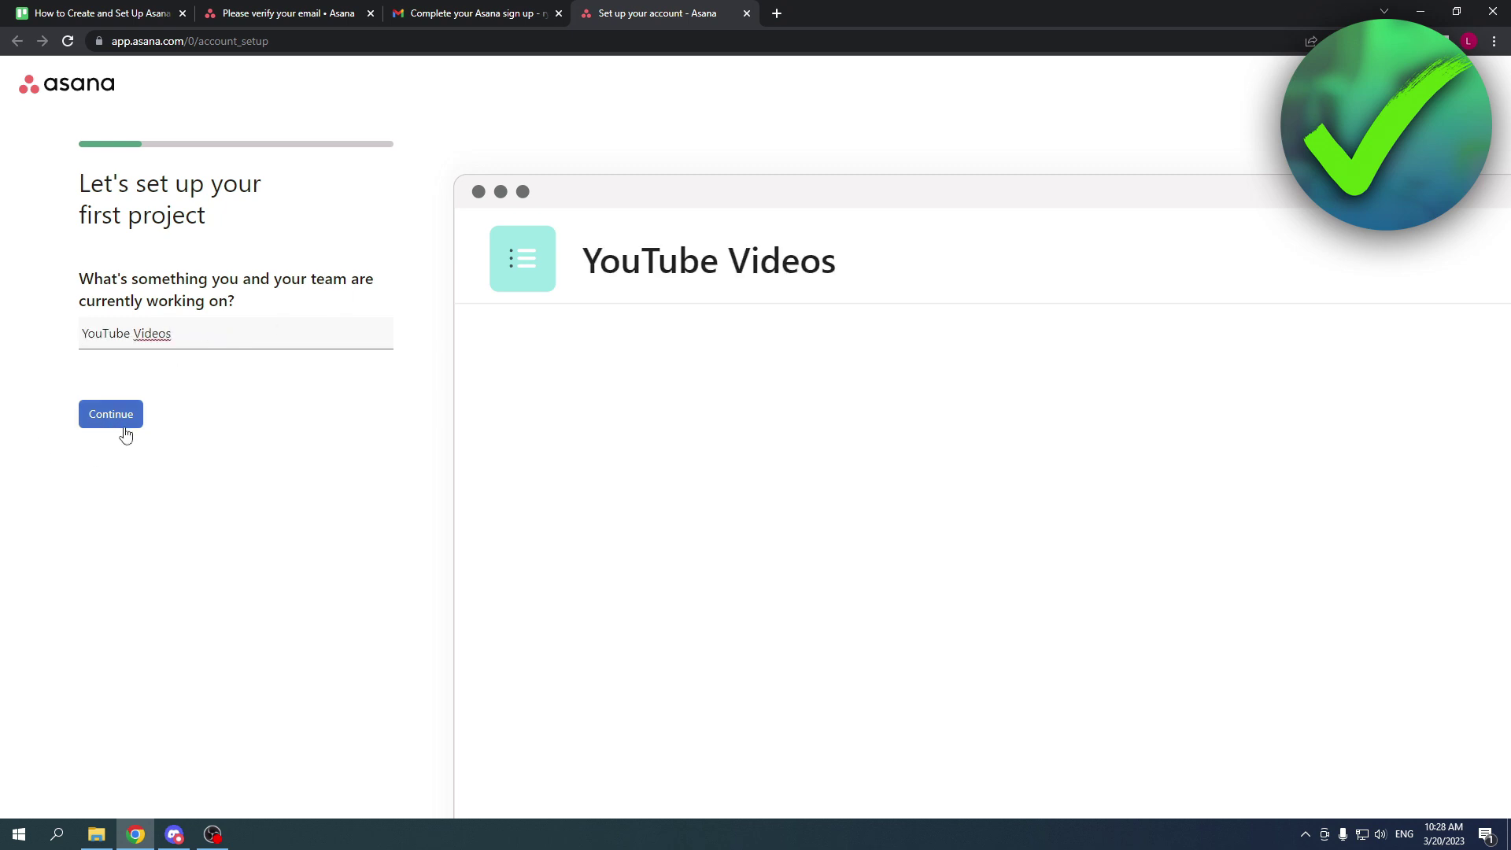
# Add tasks YT Video 1–3 to the YouTube Videos project and keep the To do, Doing, Done sections
pyautogui.click(108, 416)
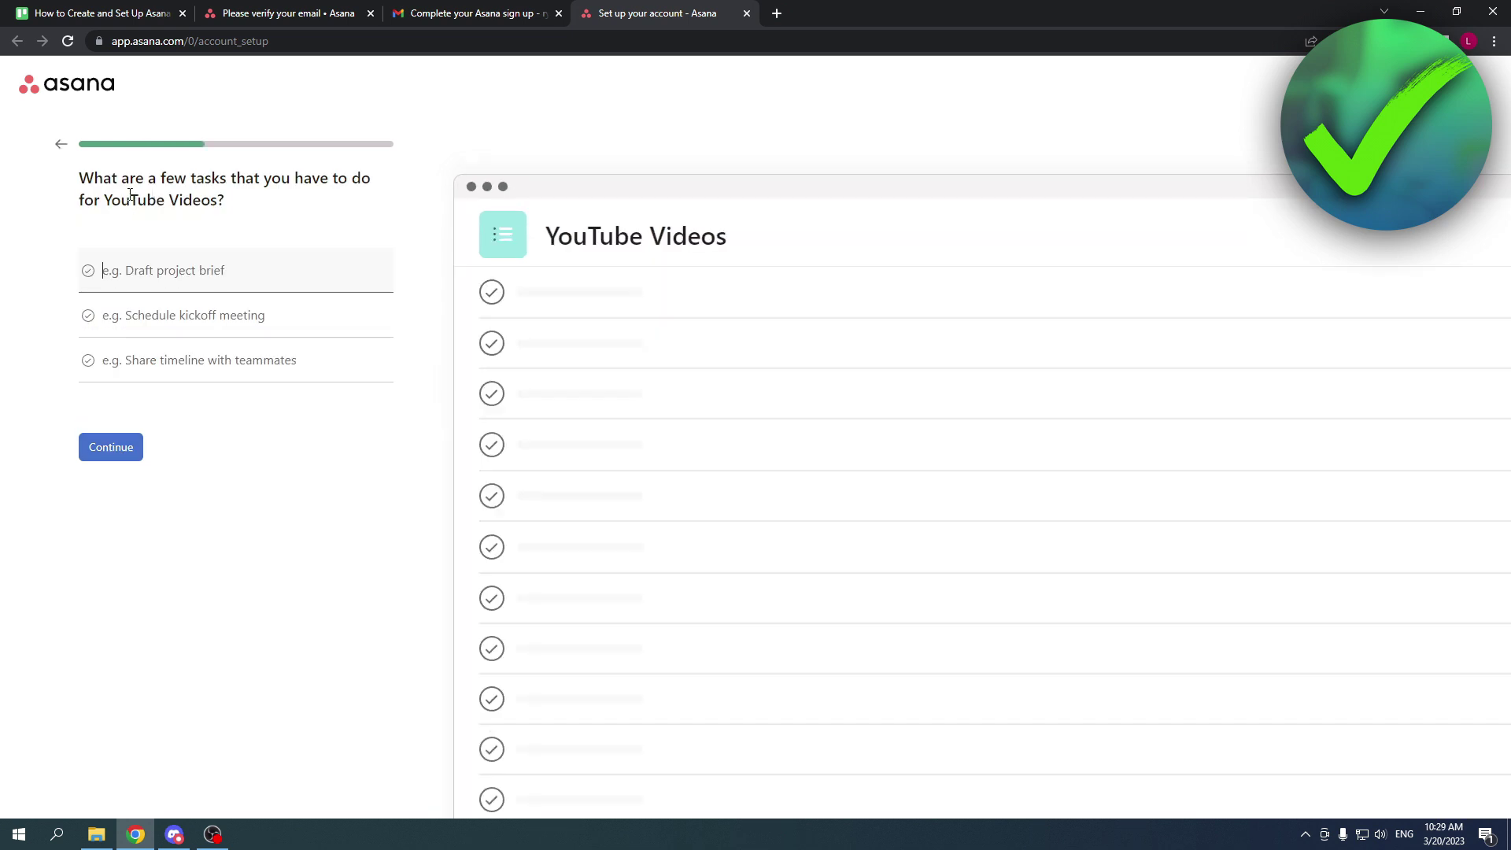
pyautogui.moveTo(101, 178); pyautogui.dragTo(373, 178)
pyautogui.click(202, 246)
pyautogui.write('YT Video 1')
pyautogui.press('Tab')
pyautogui.write('YT Video 2')
pyautogui.press('Tab')
pyautogui.write('YT Video 3')
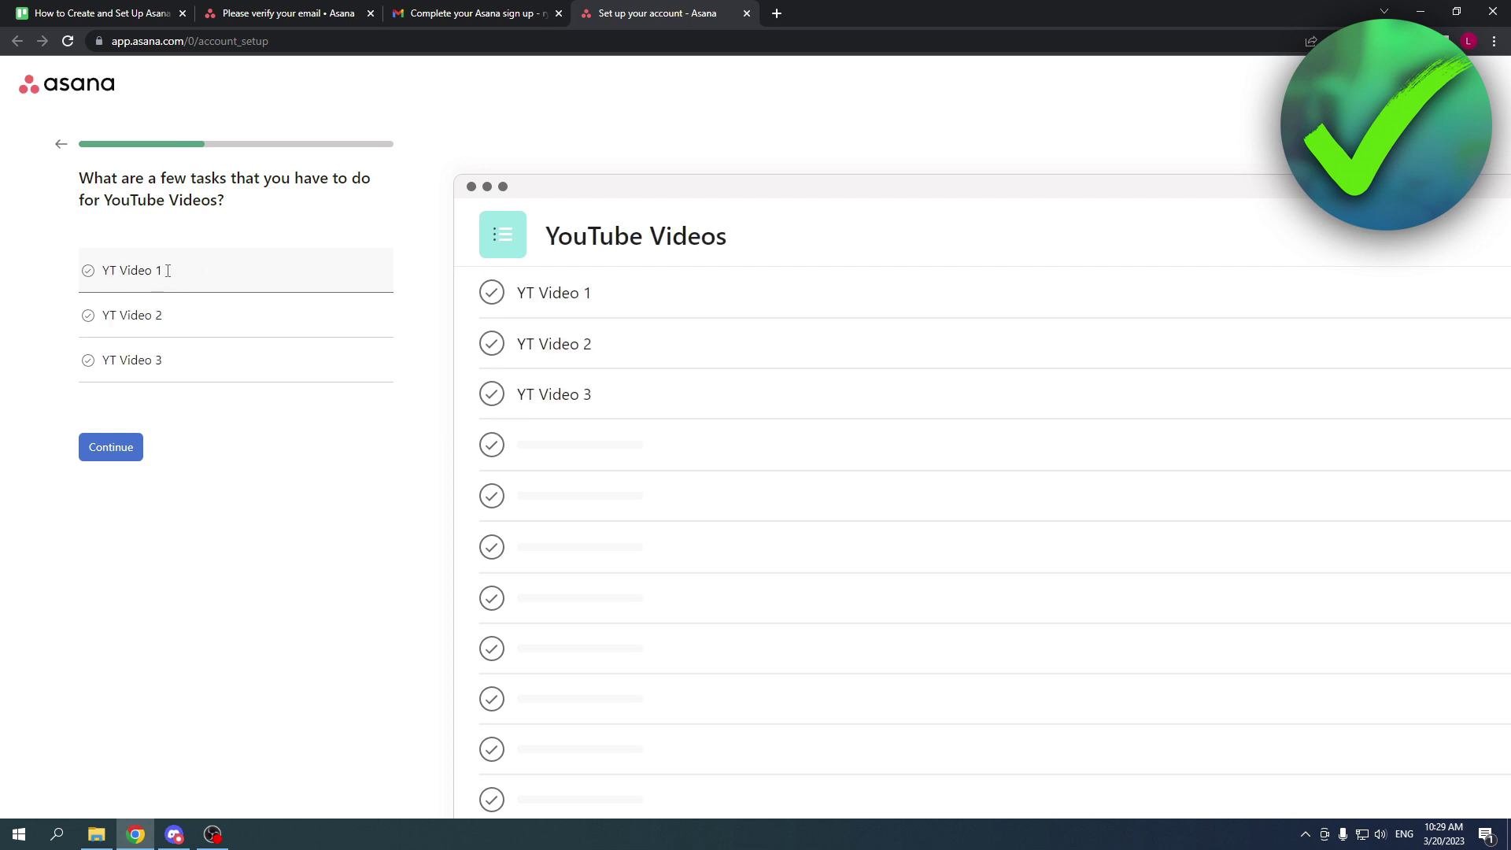
pyautogui.click(118, 455)
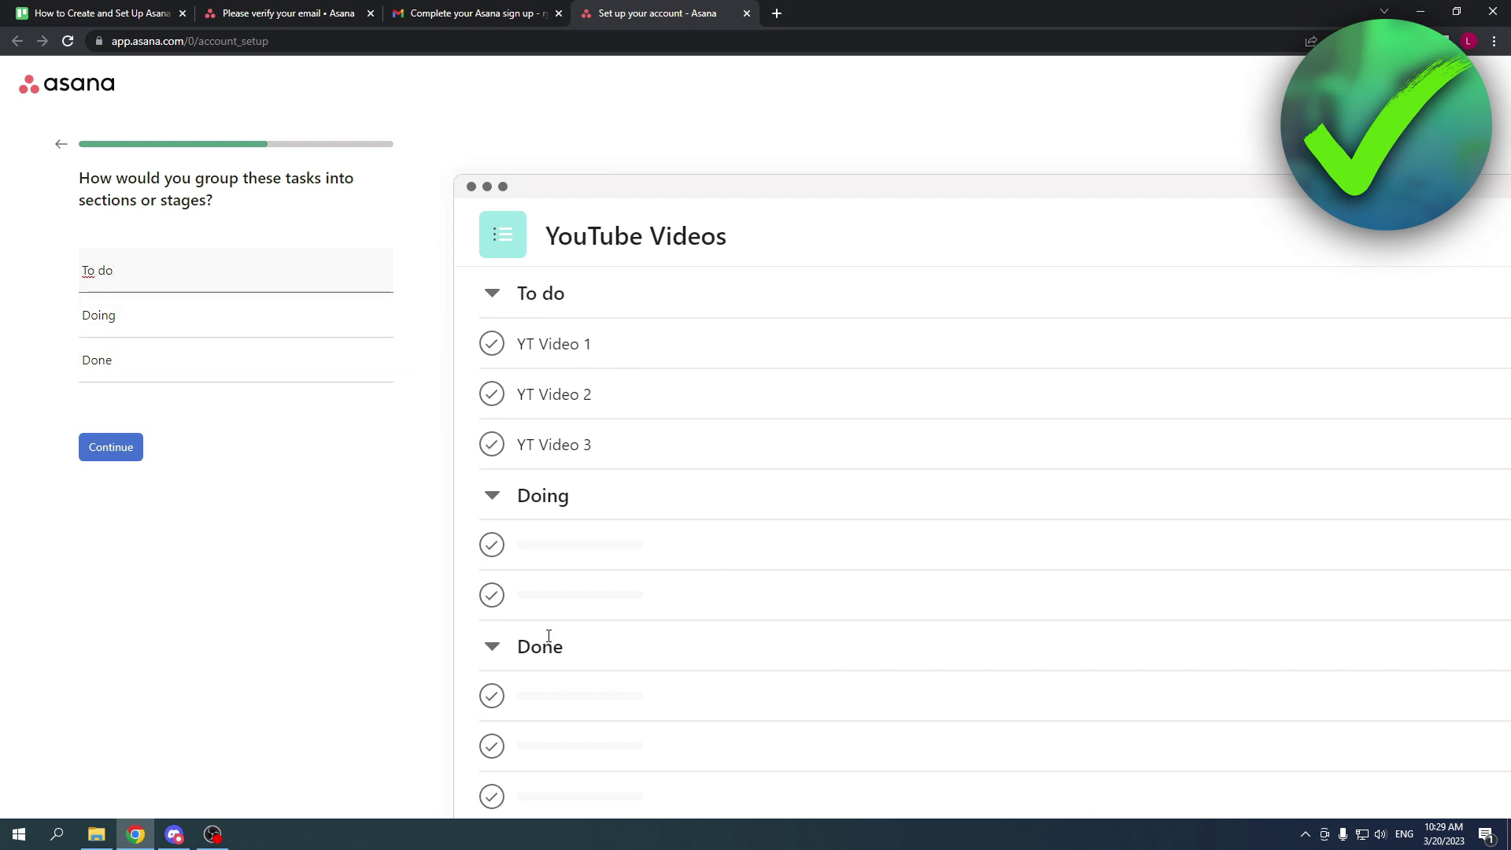
pyautogui.click(120, 452)
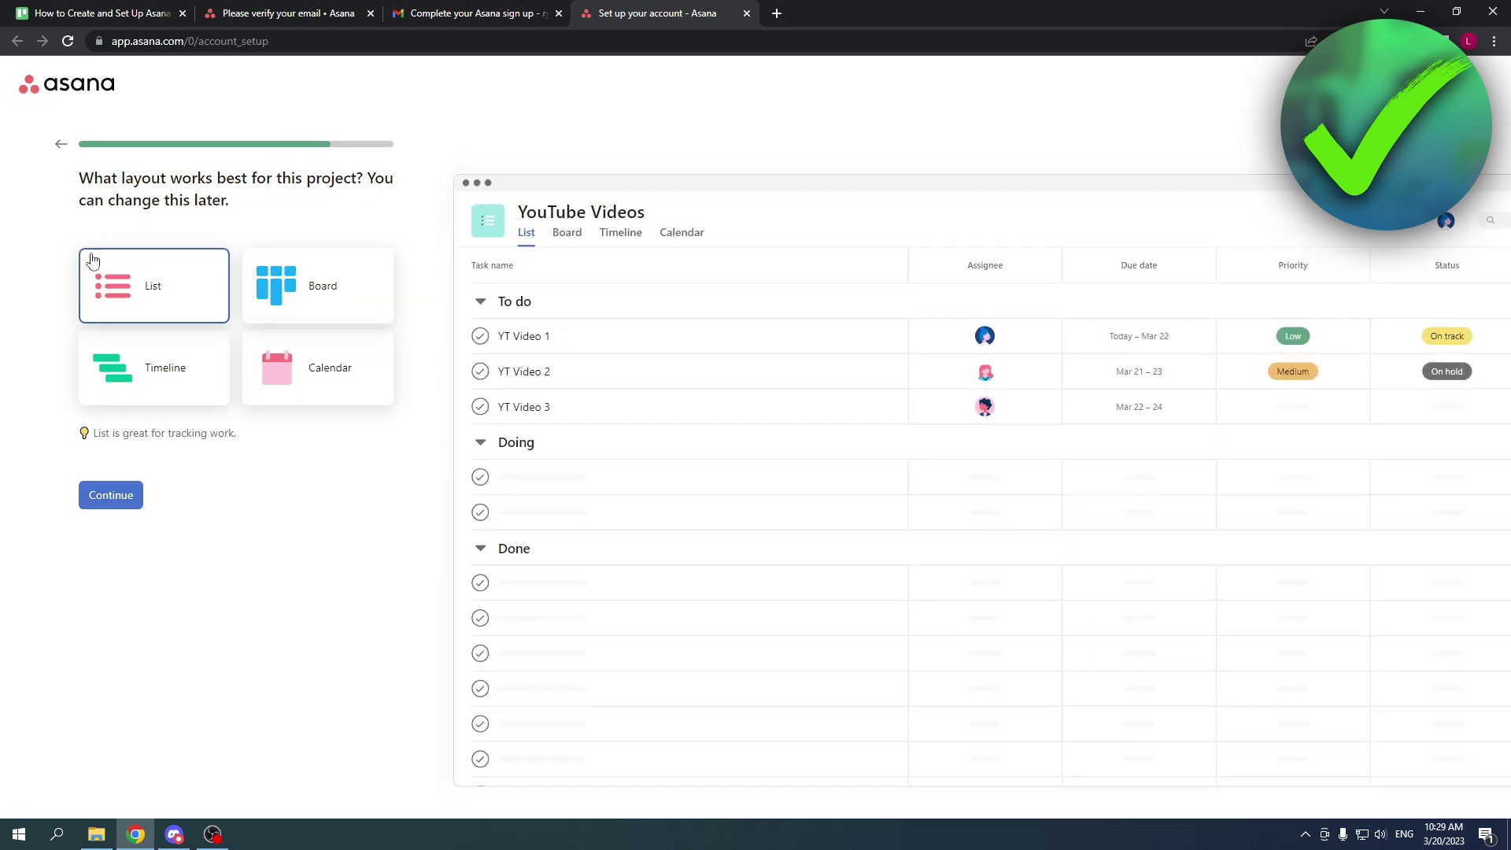
# Preview list, board, timeline and calendar layouts, then create the project as a board
pyautogui.click(270, 281)
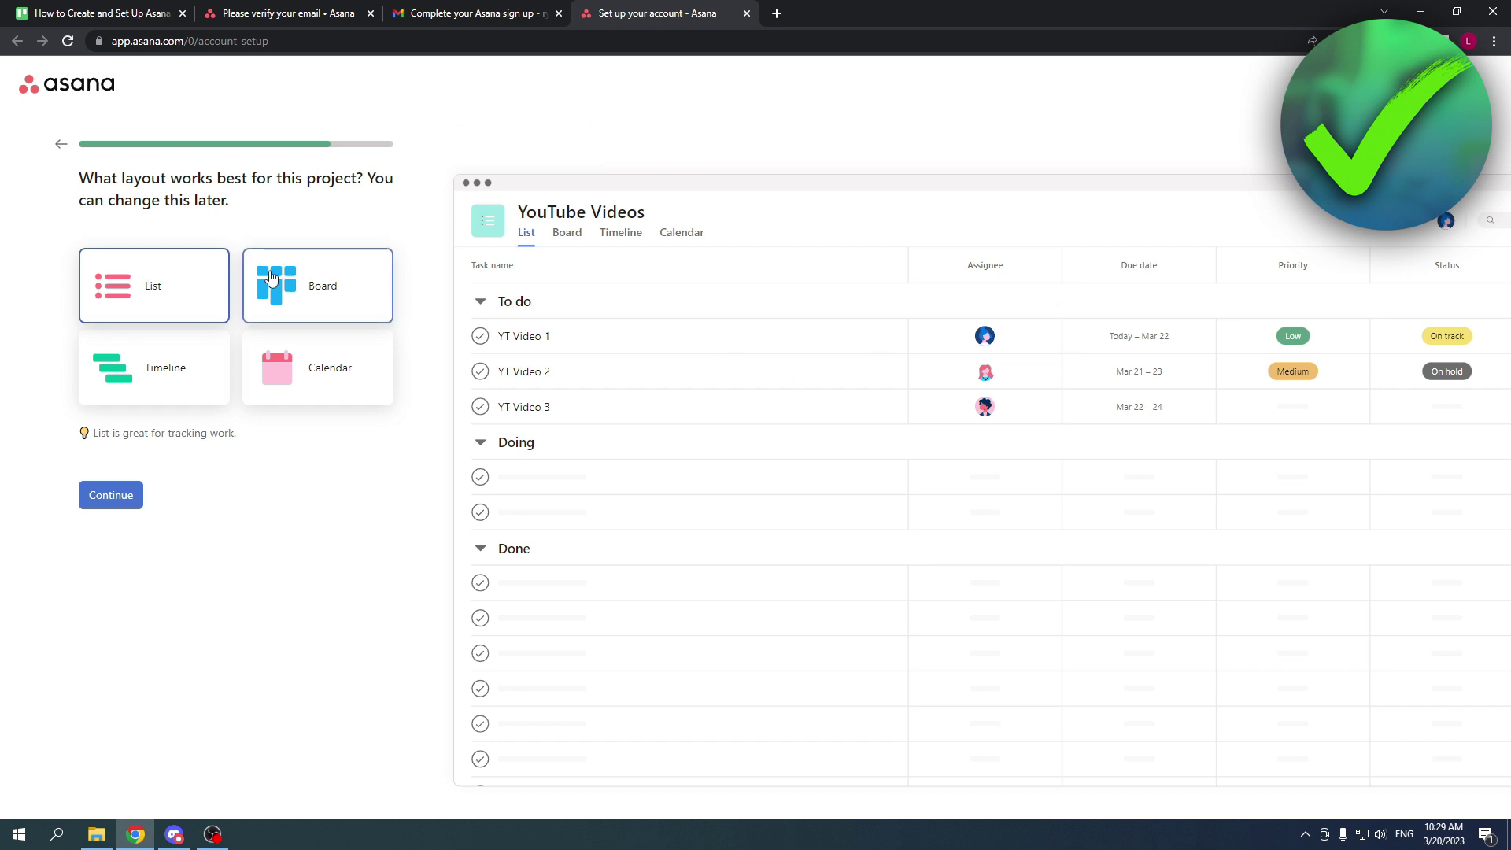
pyautogui.click(123, 383)
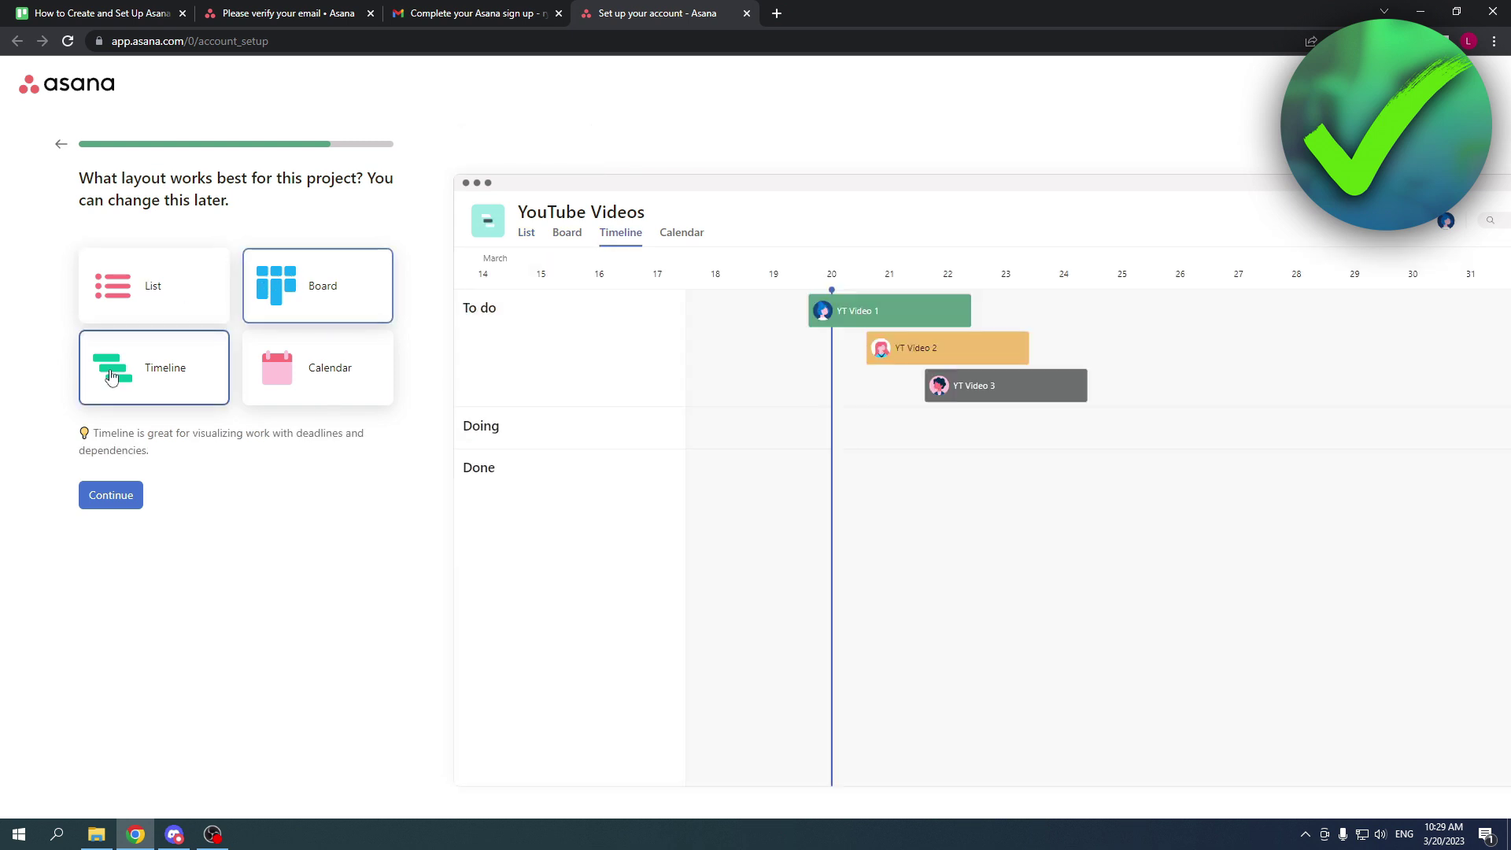
pyautogui.click(369, 394)
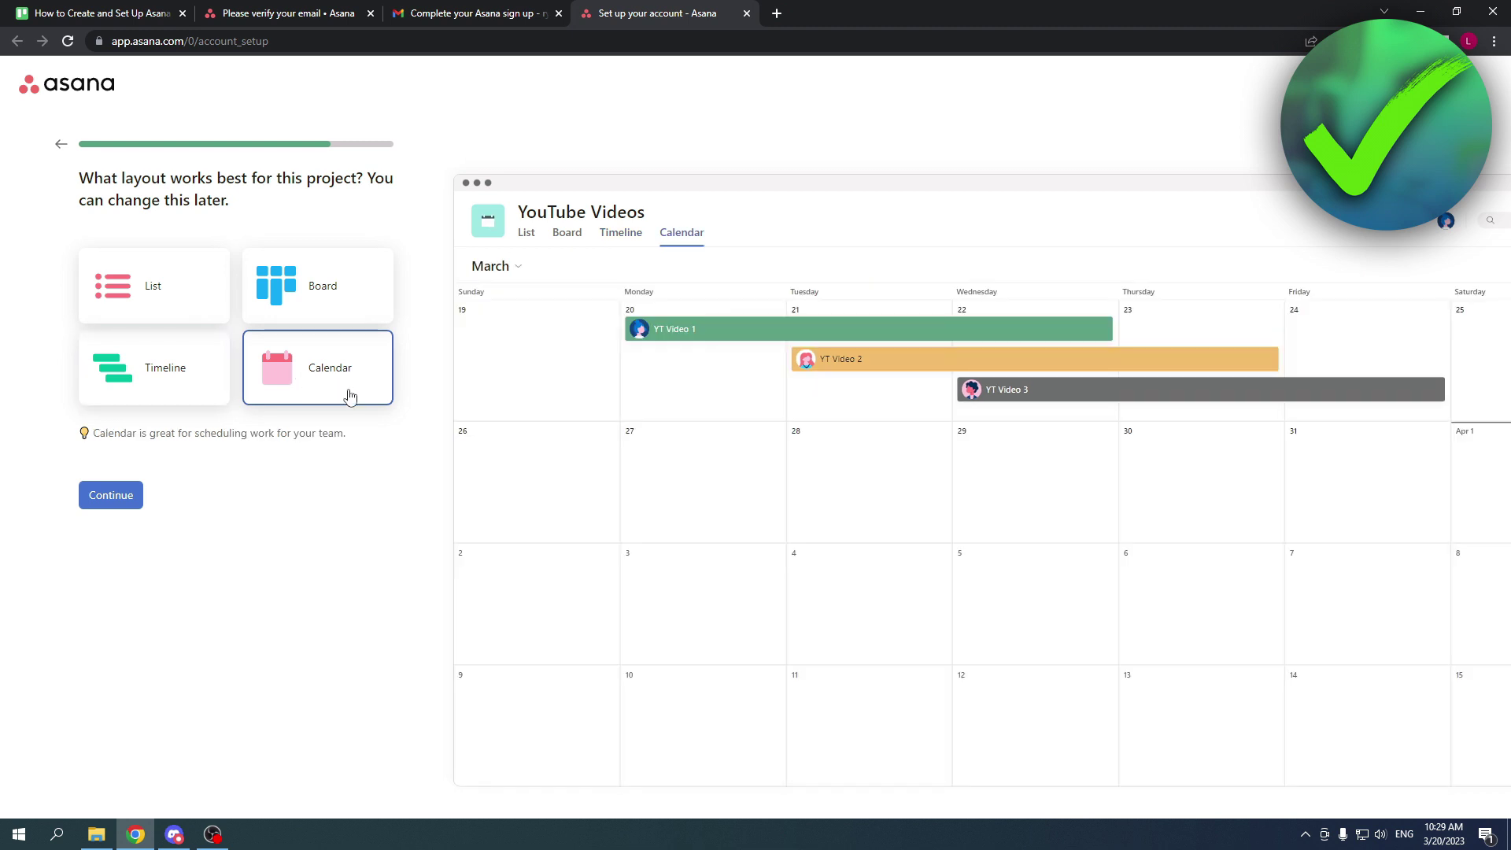
pyautogui.click(130, 295)
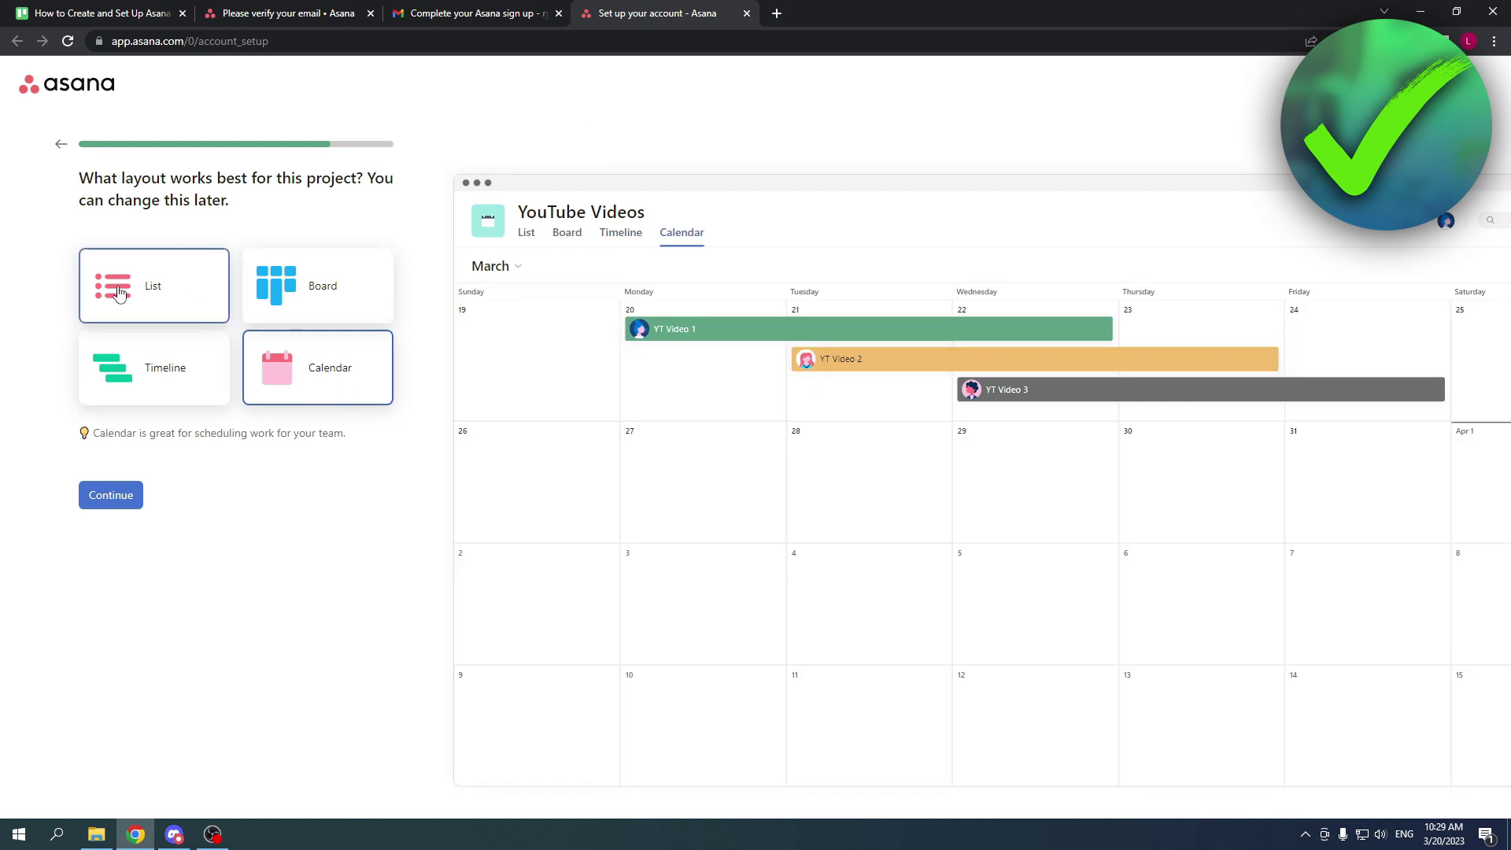
pyautogui.click(291, 295)
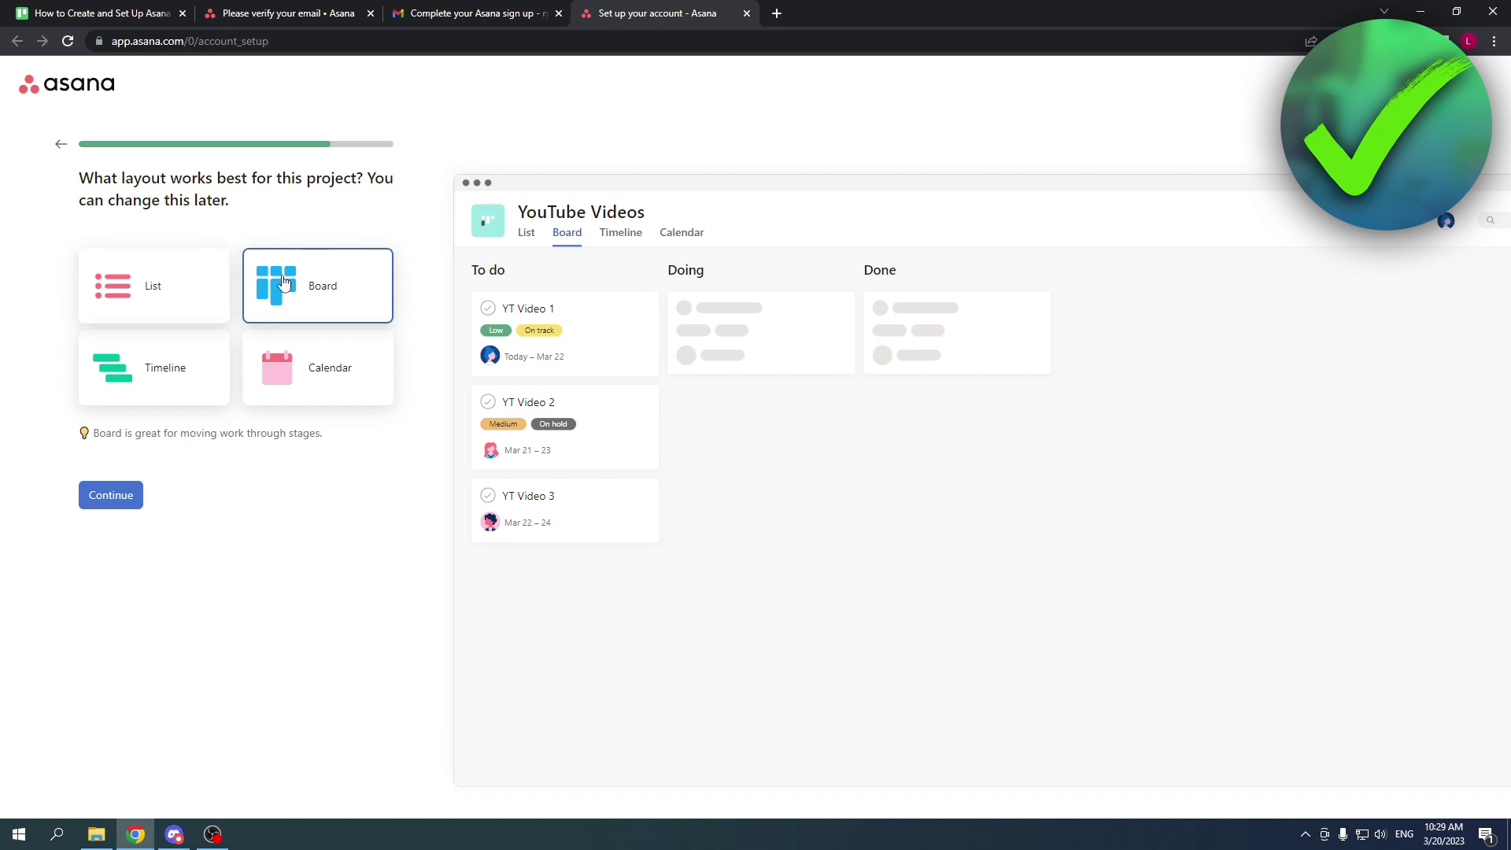
pyautogui.click(111, 495)
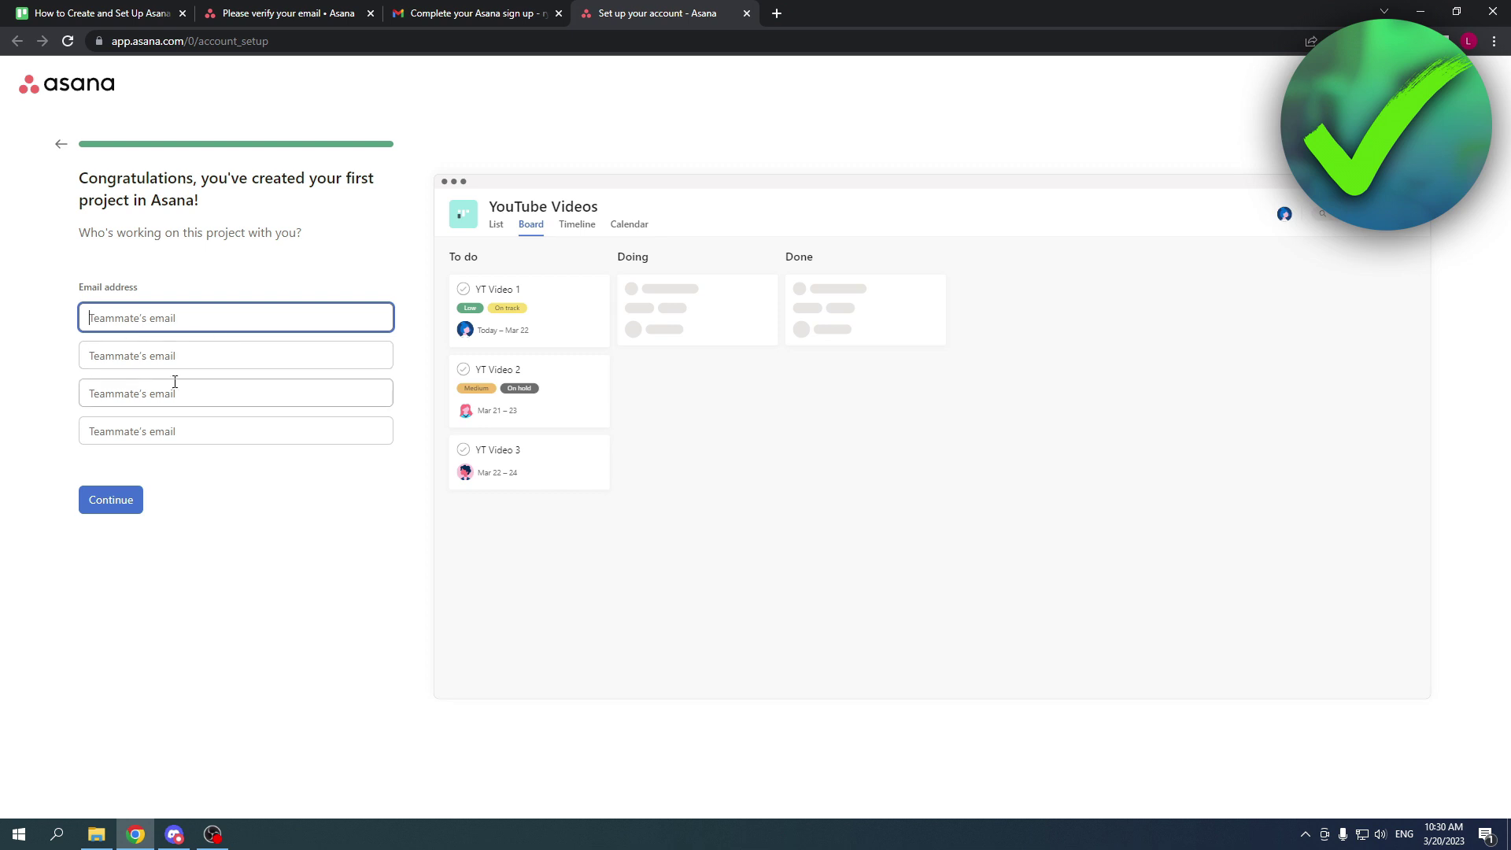
# Continue without inviting teammates and skip the app download to open the project
pyautogui.press('Tab')
pyautogui.press('Tab')
pyautogui.press('Tab')
pyautogui.click(136, 319)
pyautogui.click(115, 502)
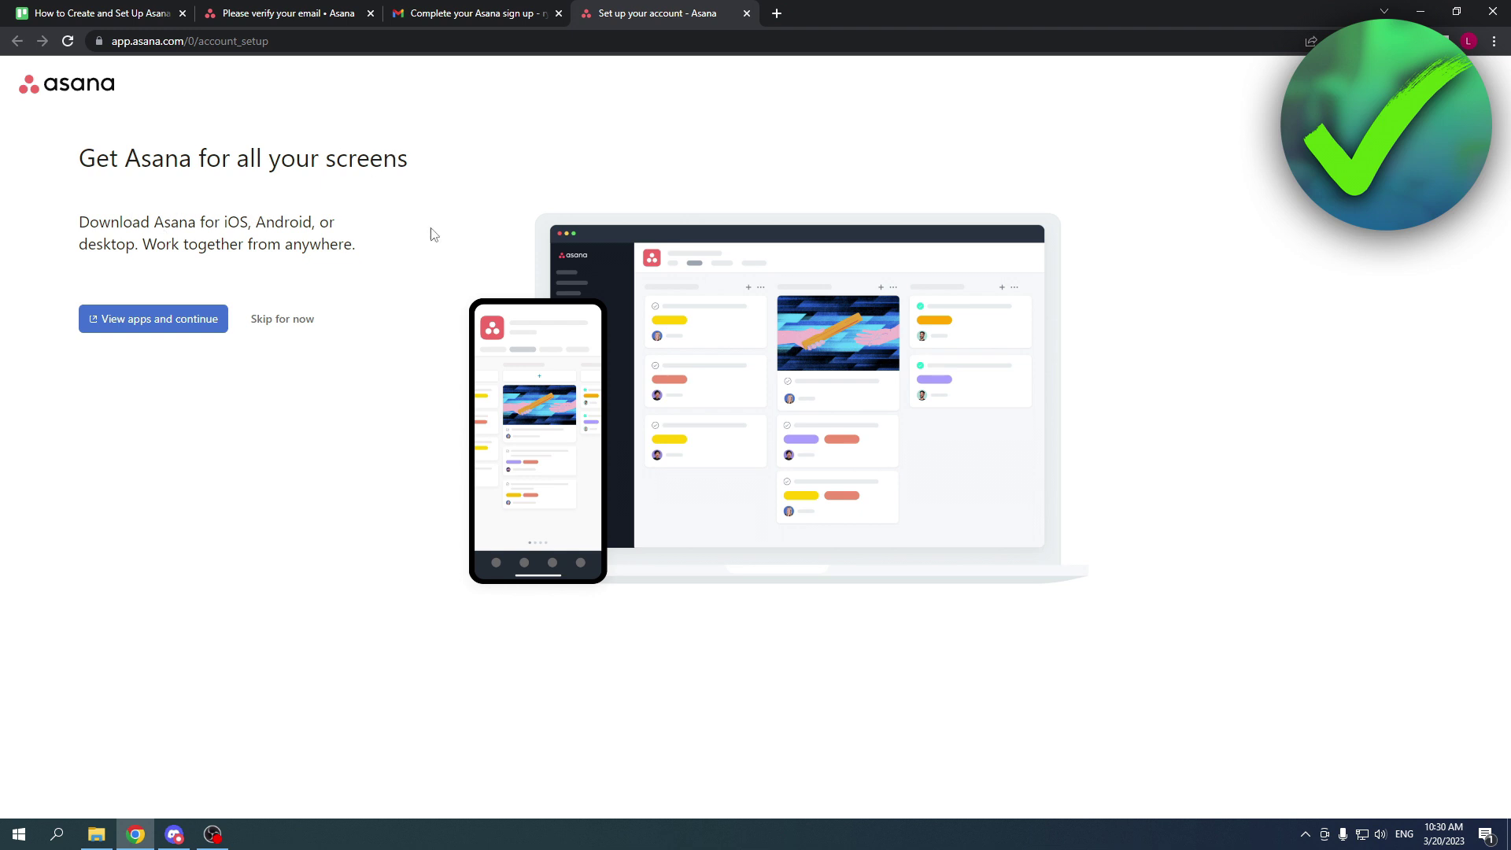
pyautogui.click(278, 323)
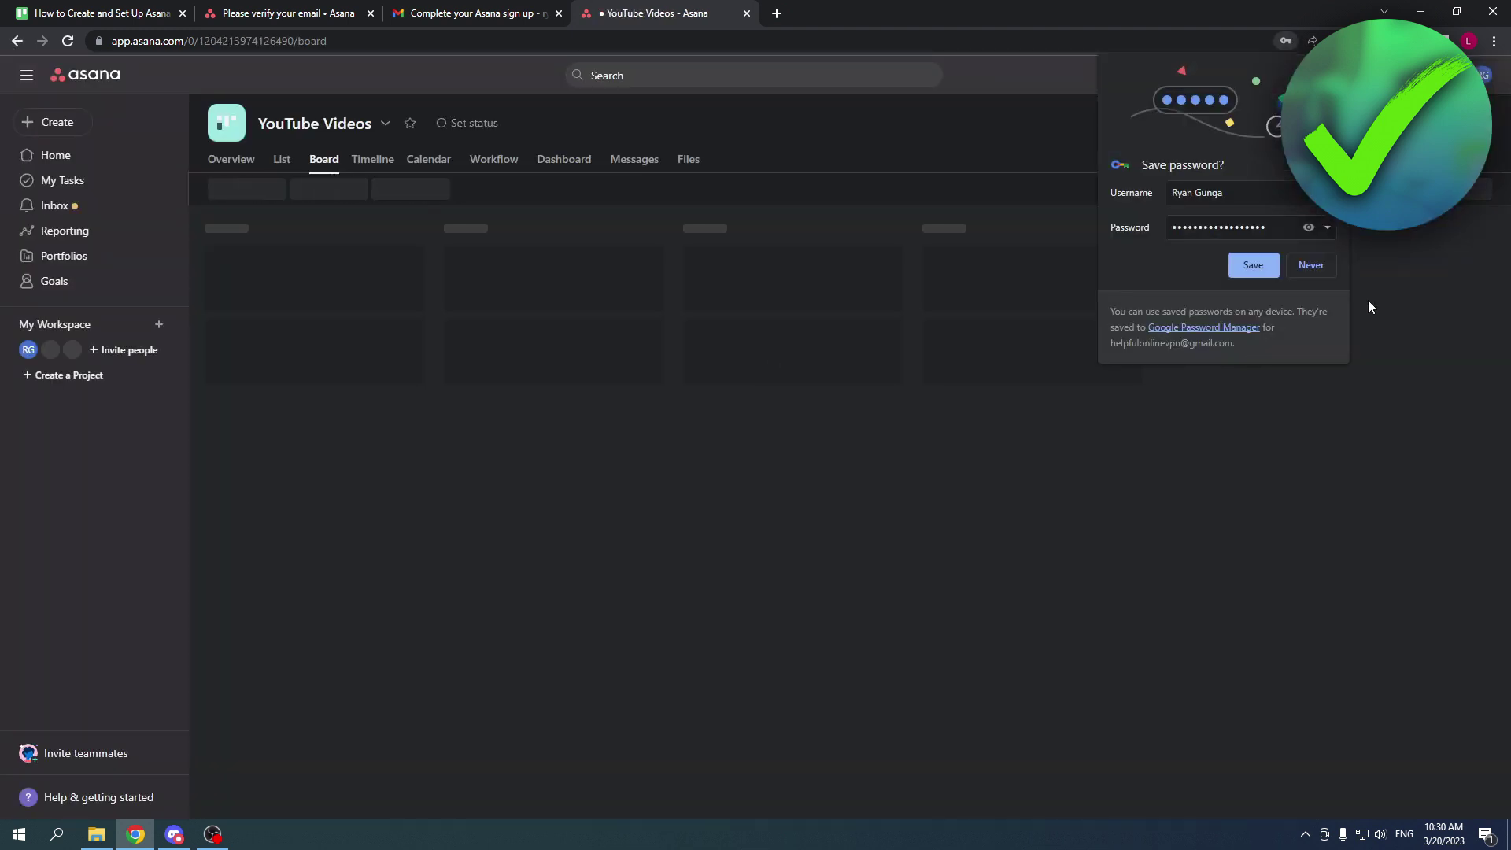
# Dismiss the password and announcement pop-ups and try the list and board views
pyautogui.click(1312, 267)
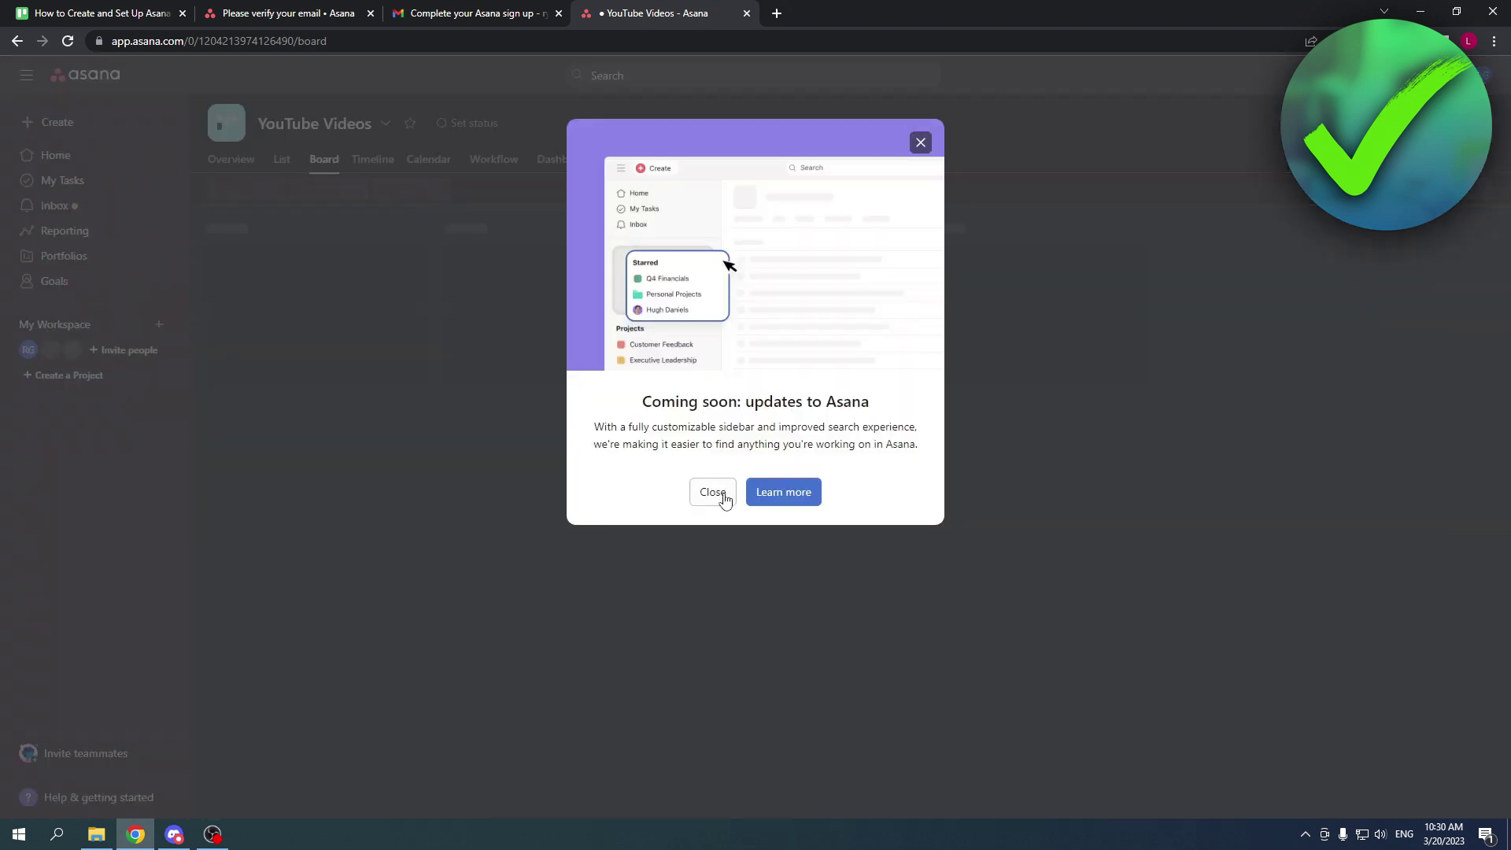
pyautogui.click(712, 491)
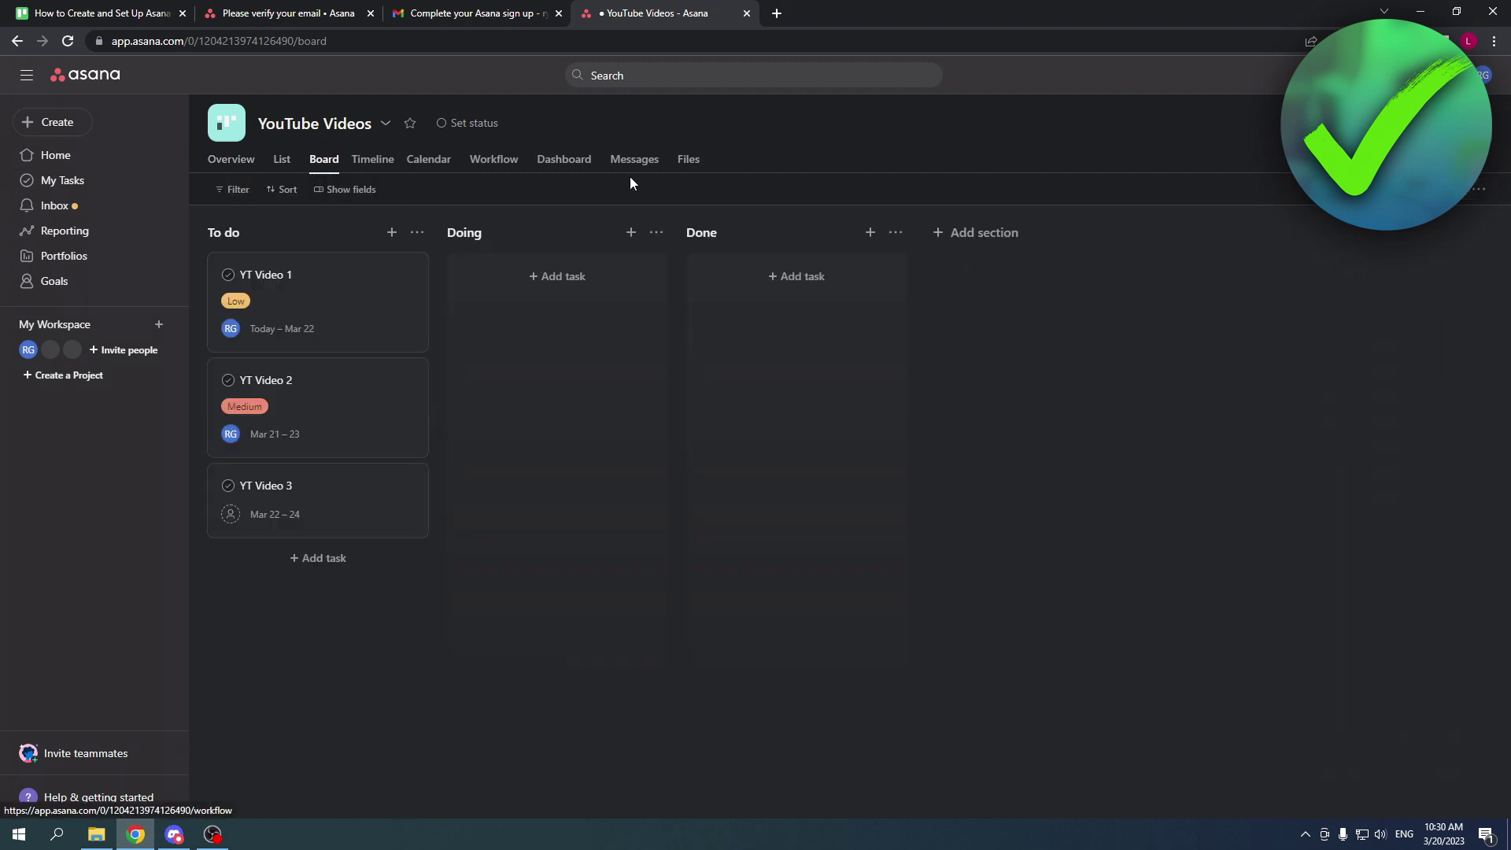
pyautogui.click(283, 163)
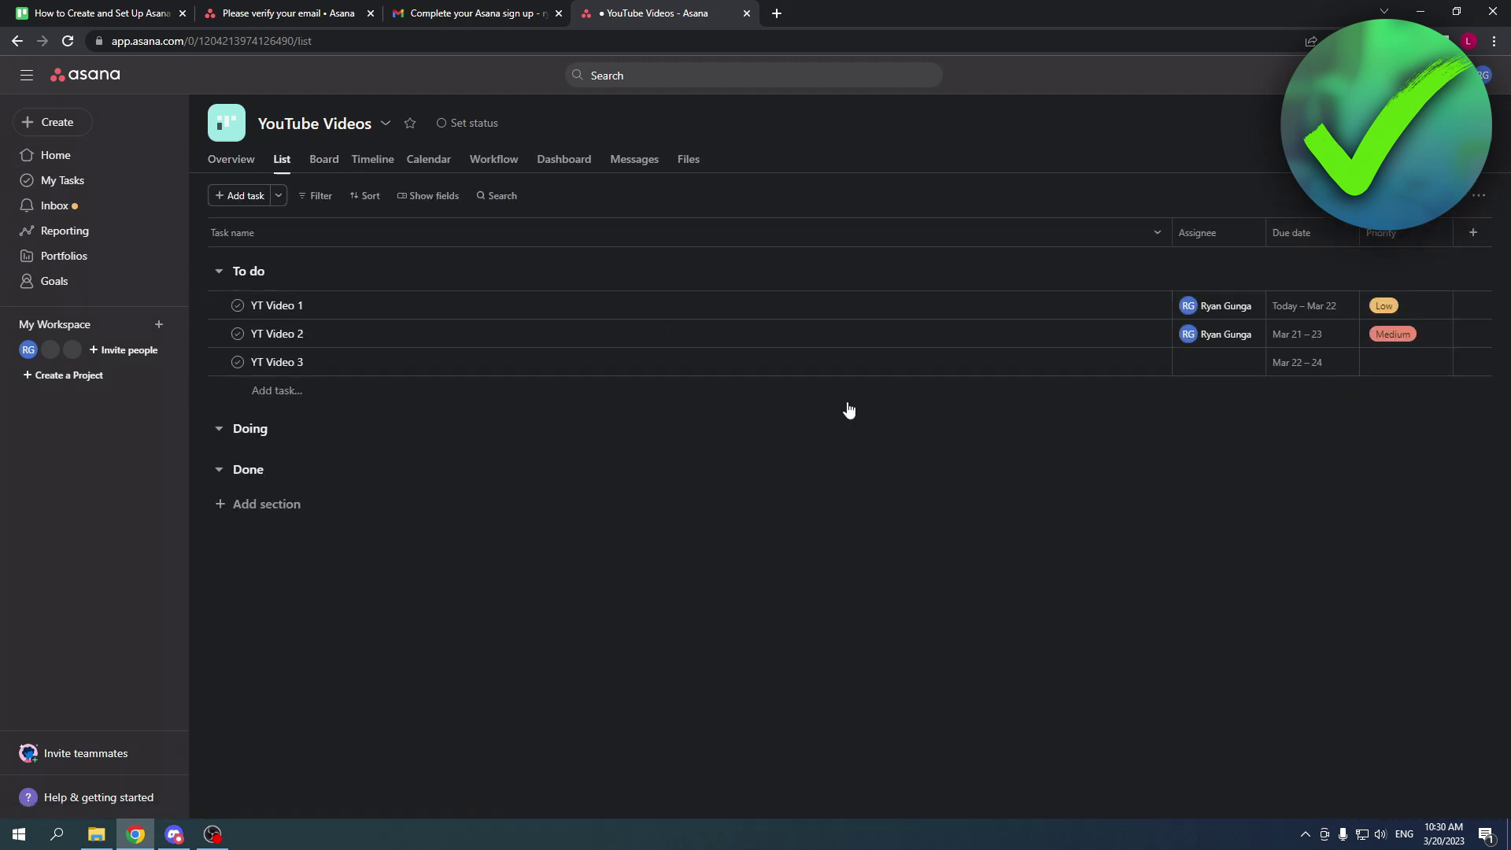
pyautogui.click(315, 170)
# Drag YT Video 1 and 2 into Doing and Done, then move both back to To do
pyautogui.moveTo(415, 271); pyautogui.dragTo(539, 297)
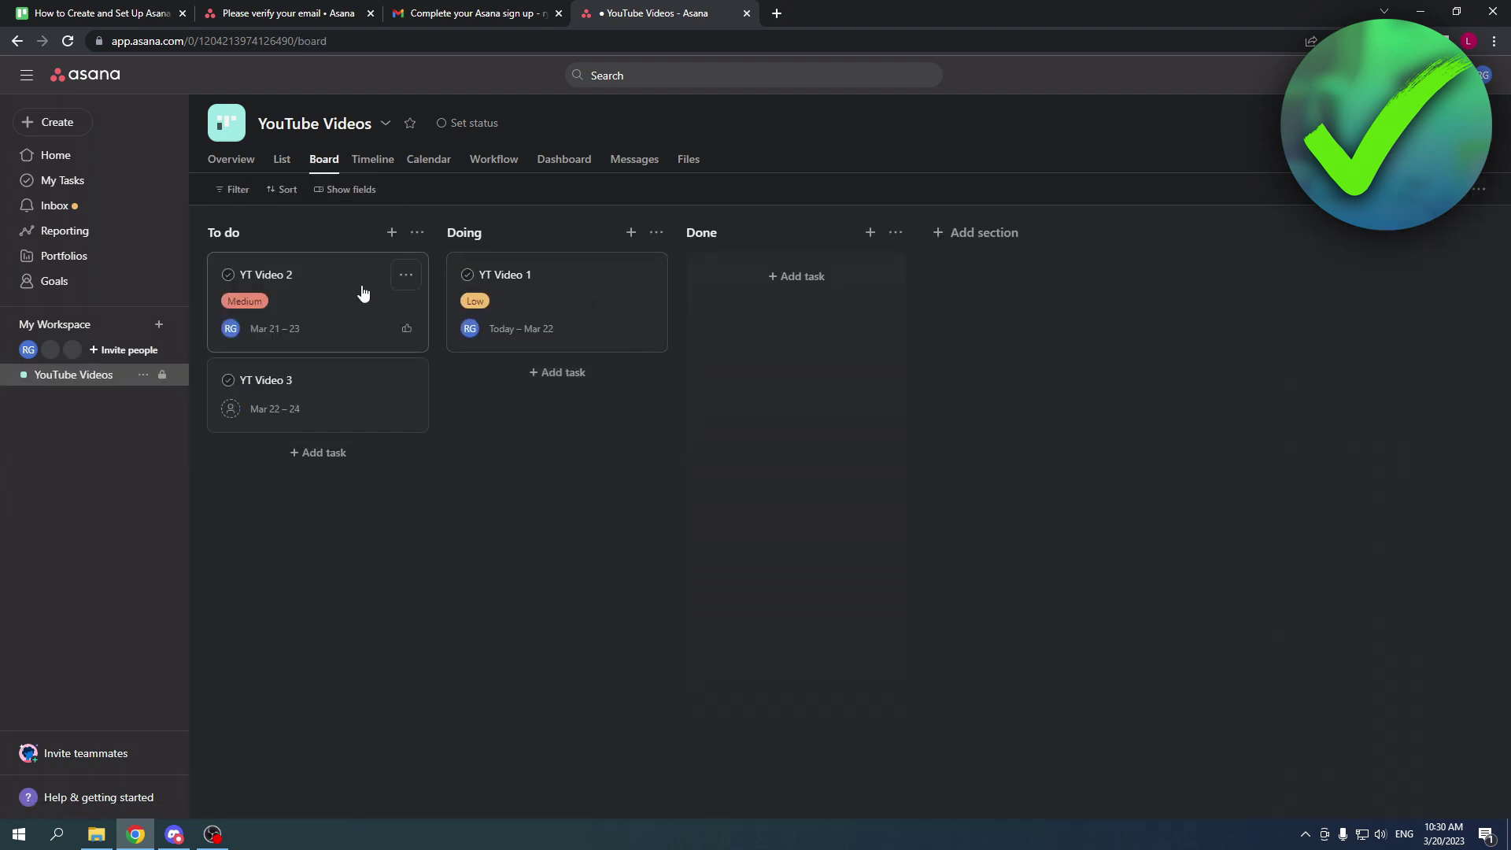
pyautogui.moveTo(362, 294); pyautogui.dragTo(728, 288)
pyautogui.moveTo(512, 303); pyautogui.dragTo(345, 255)
pyautogui.moveTo(729, 289); pyautogui.dragTo(287, 382)
# Show the project as a list with all three tasks under To do
pyautogui.click(282, 158)
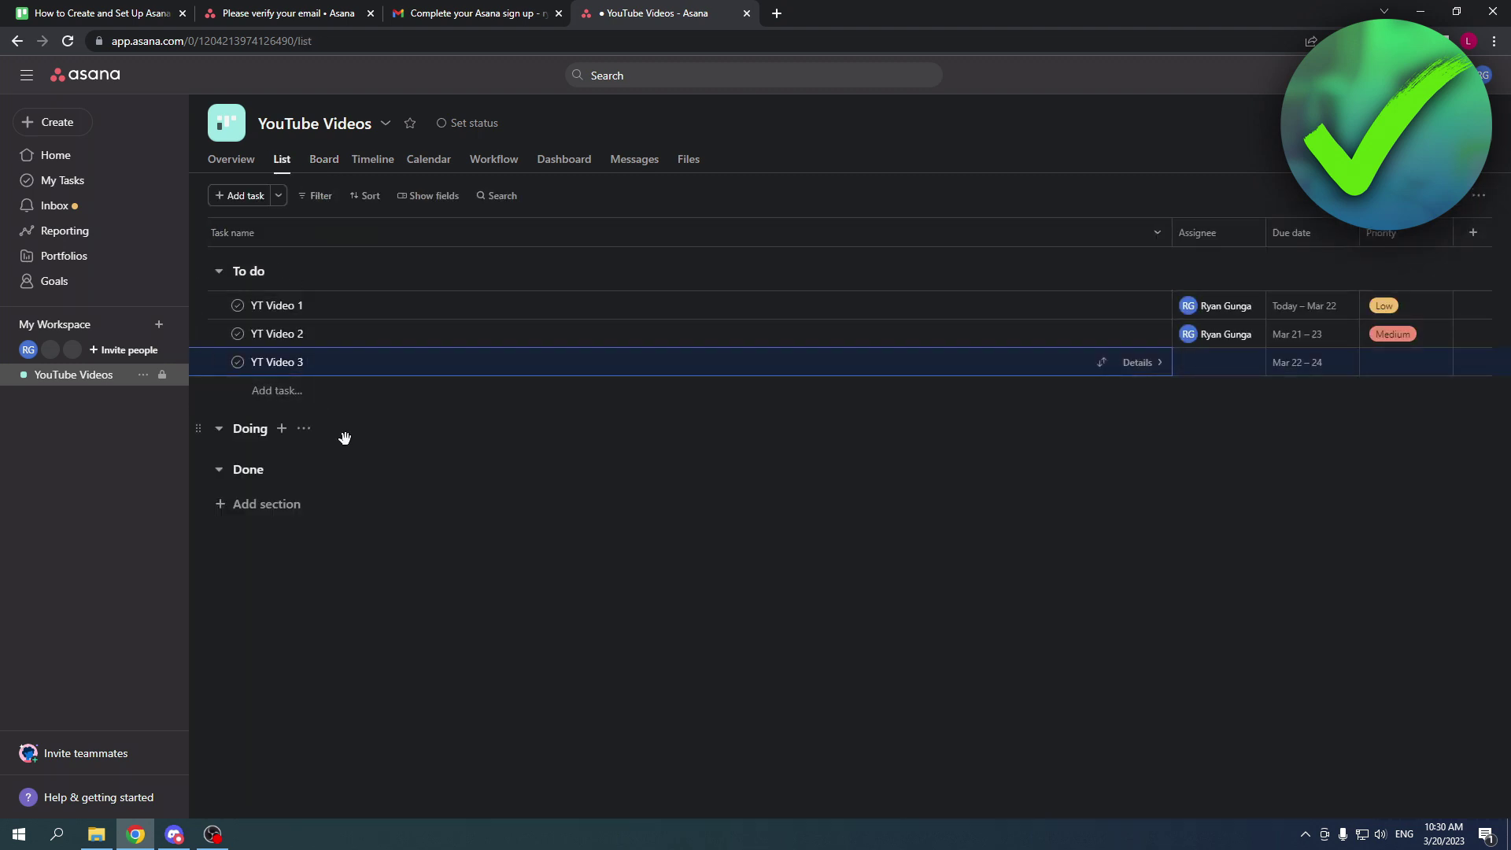
pyautogui.click(449, 372)
pyautogui.click(494, 371)
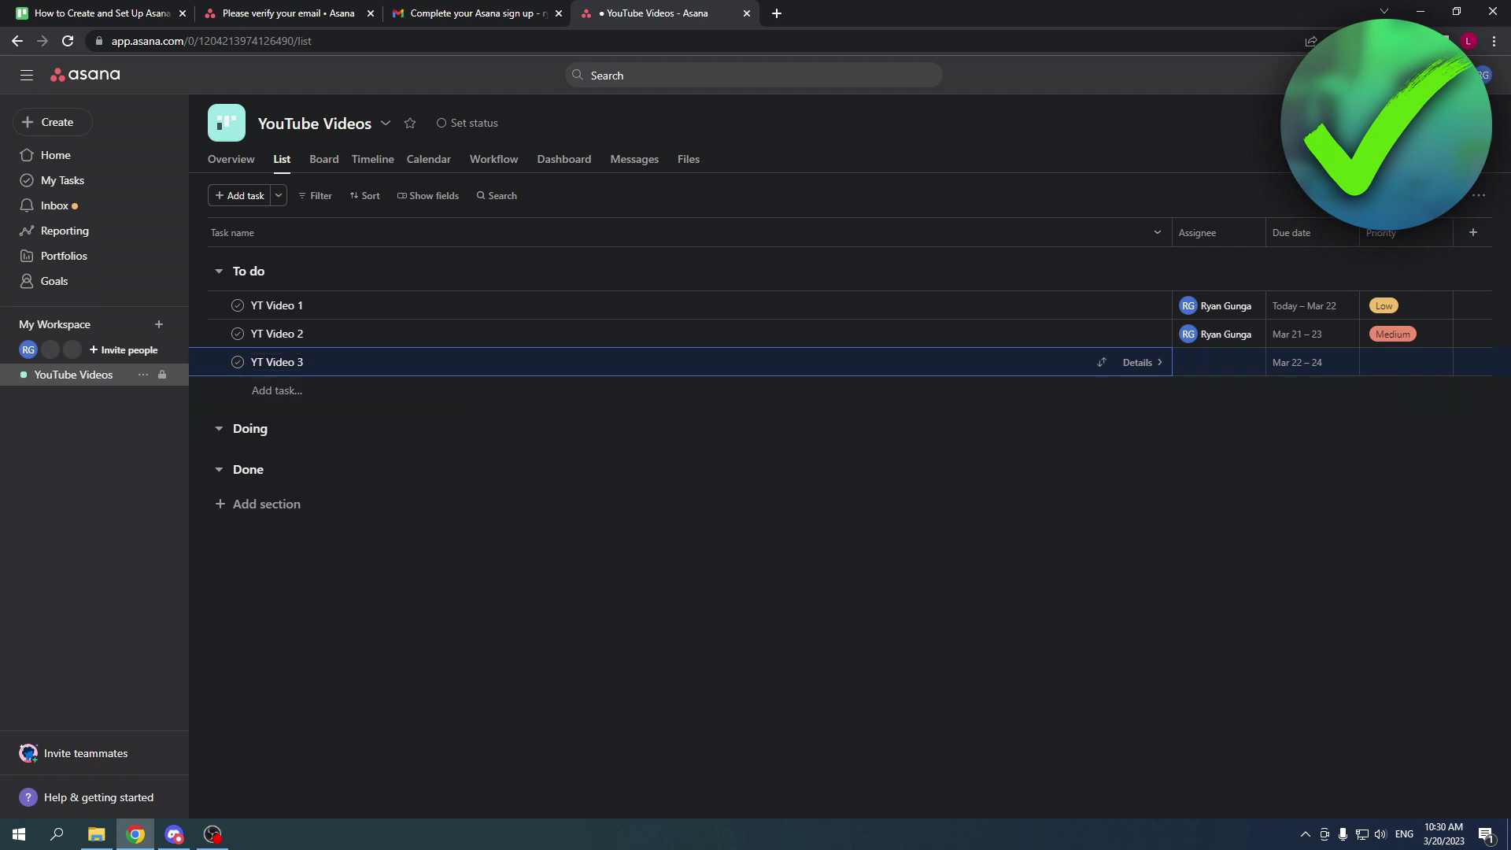